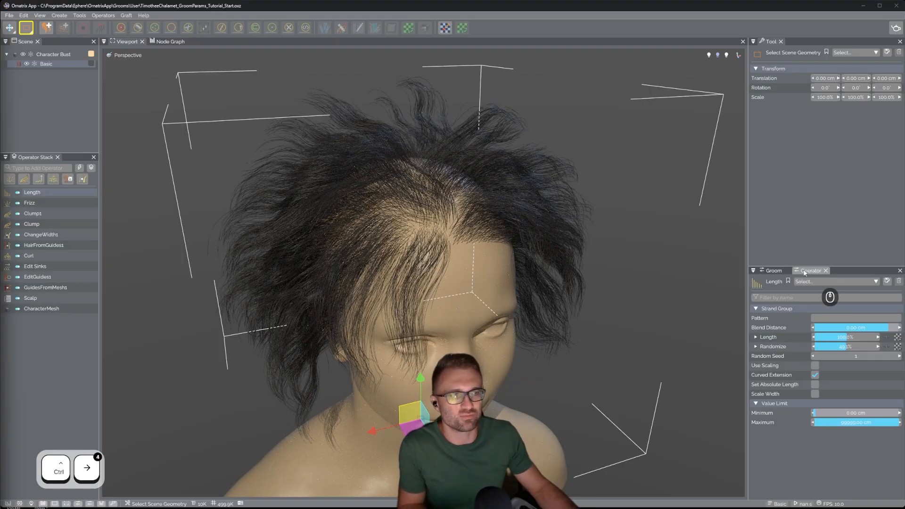
- Compare the groom's own parameter list with the settings of the Frizz operator
left_click(774, 271)
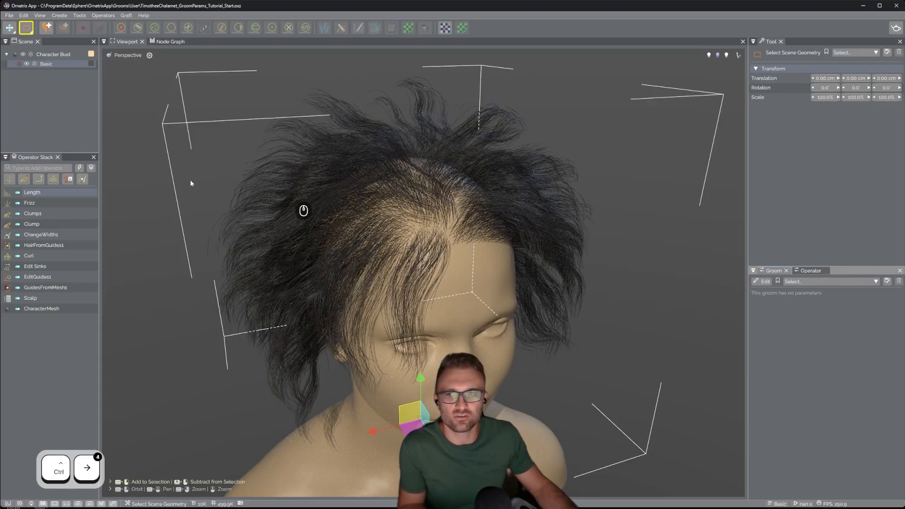
left_click(41, 203)
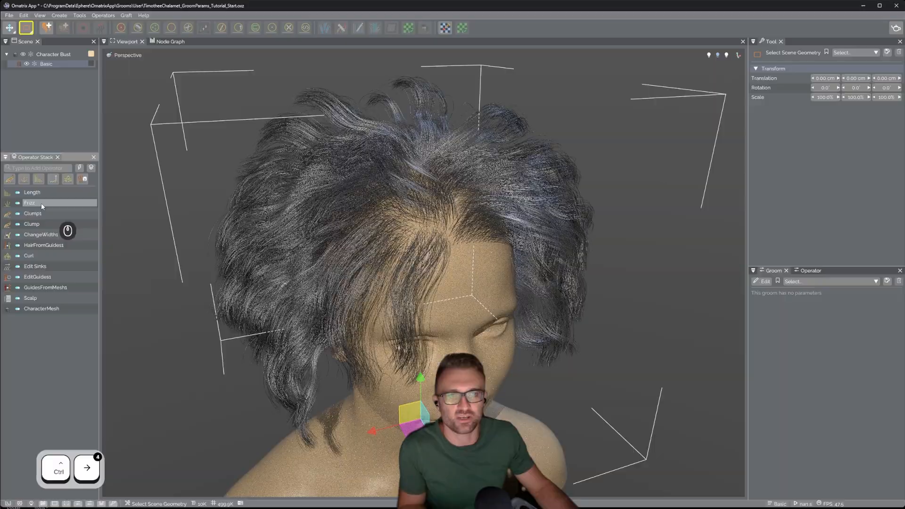
left_click(810, 271)
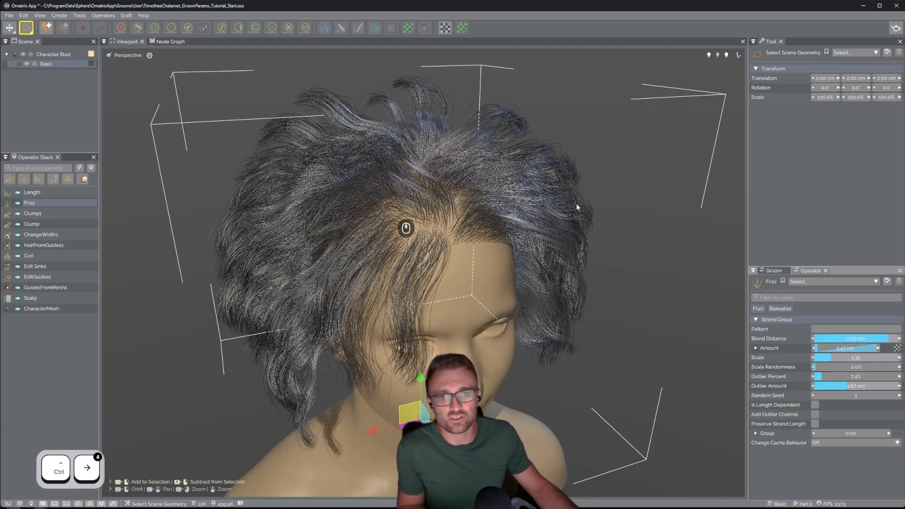
left_click(773, 271)
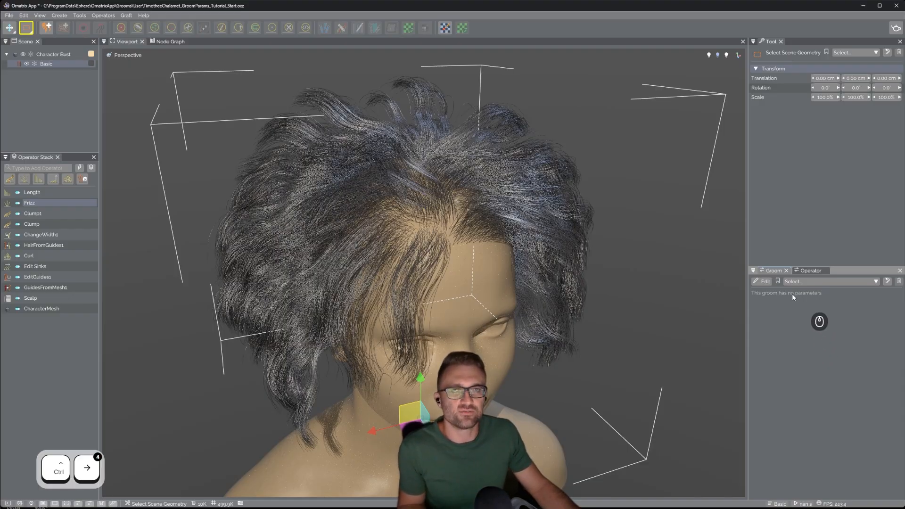
- Auto-generate parameters for every operator in the groom and accept them
left_click(764, 282)
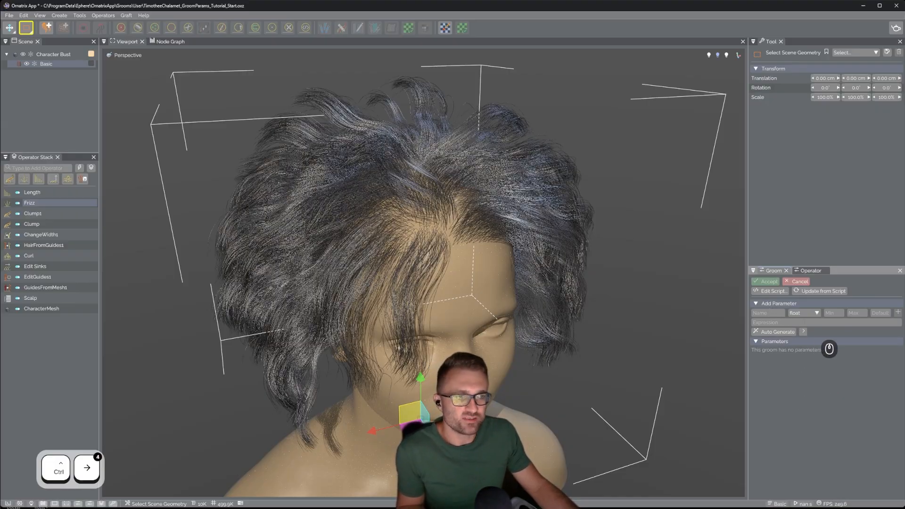
left_click(790, 333)
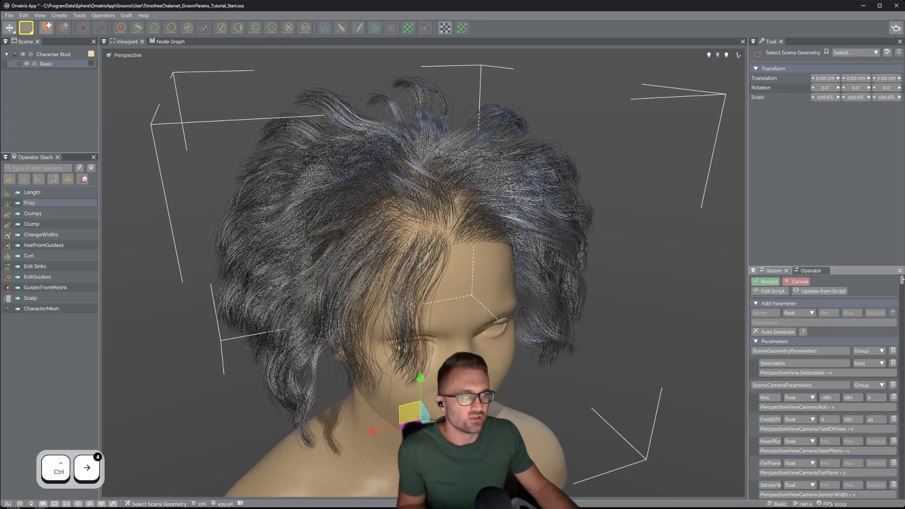
scroll(902, 281, "down", 1)
scroll(902, 282, "up", 1)
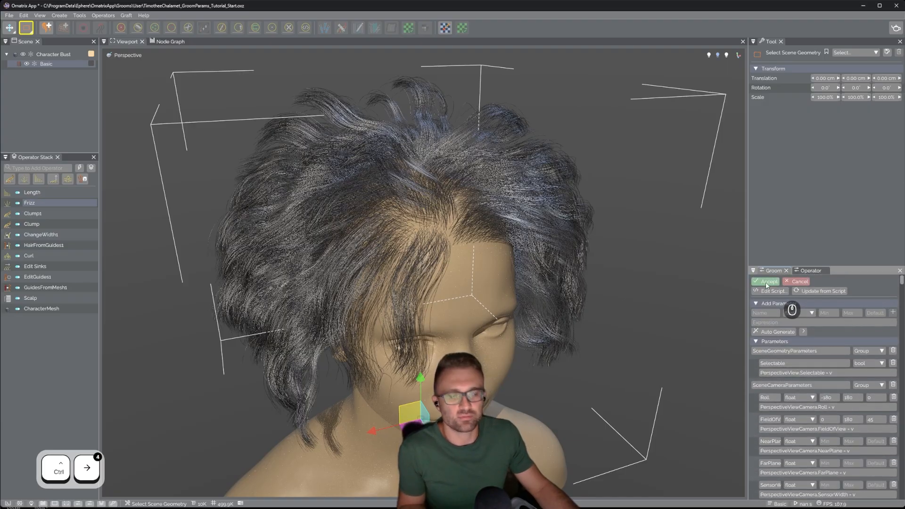
left_click(767, 283)
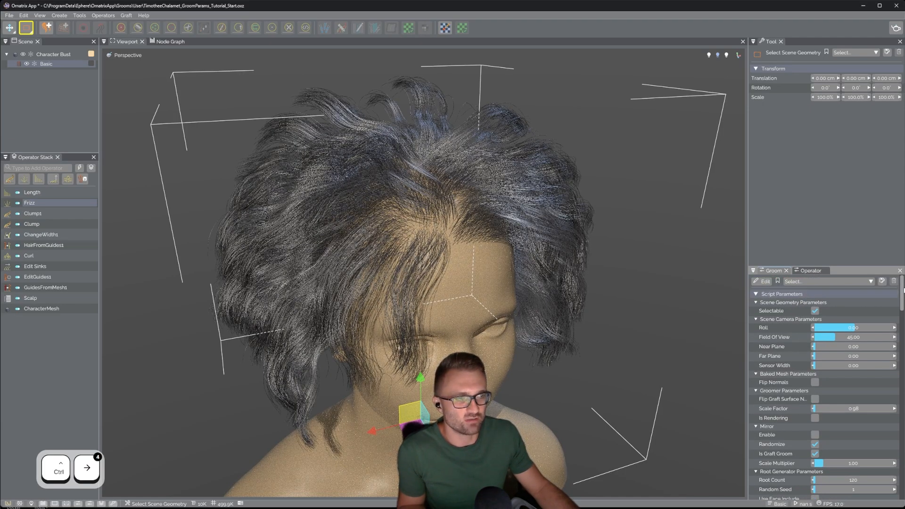
- Review the generated script parameters, leave parameter editing without changes, and undo the automatic generation
mouse_move(903, 290)
left_mouse_down()
mouse_move(903, 446)
mouse_move(890, 278)
left_mouse_up()
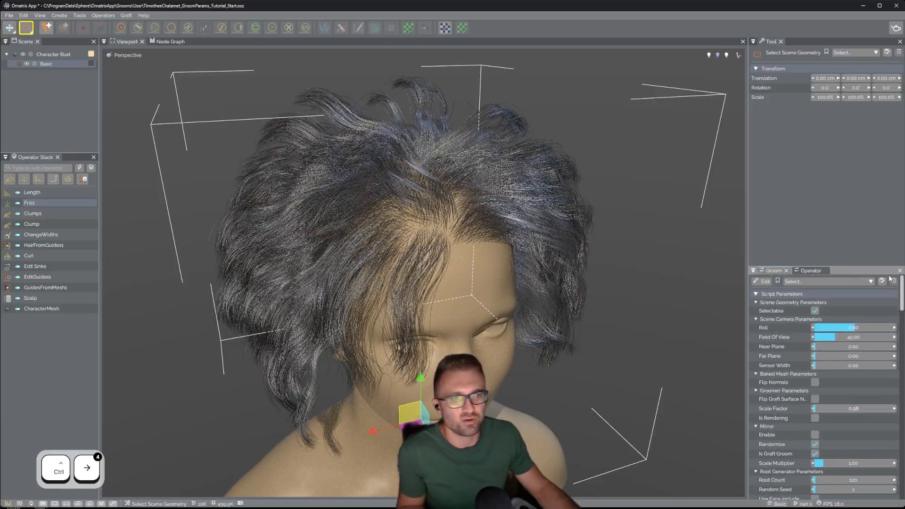
left_click(759, 282)
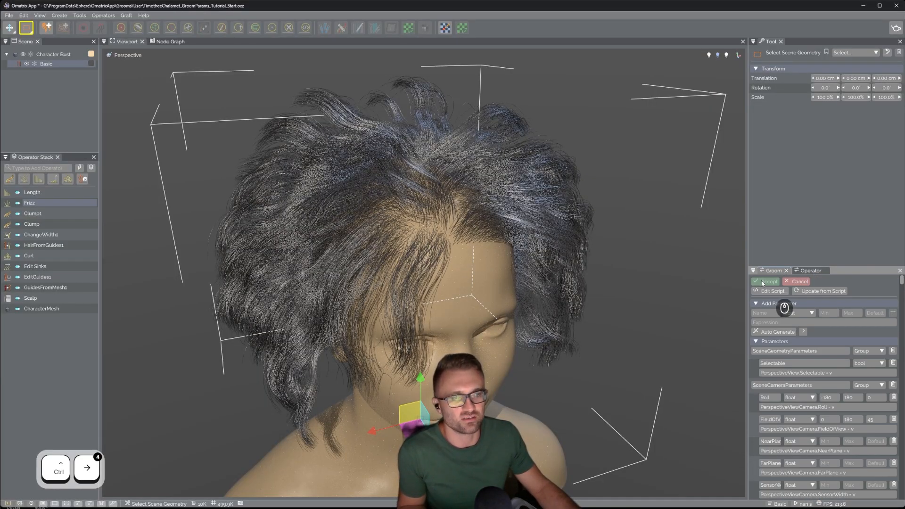
left_click(804, 283)
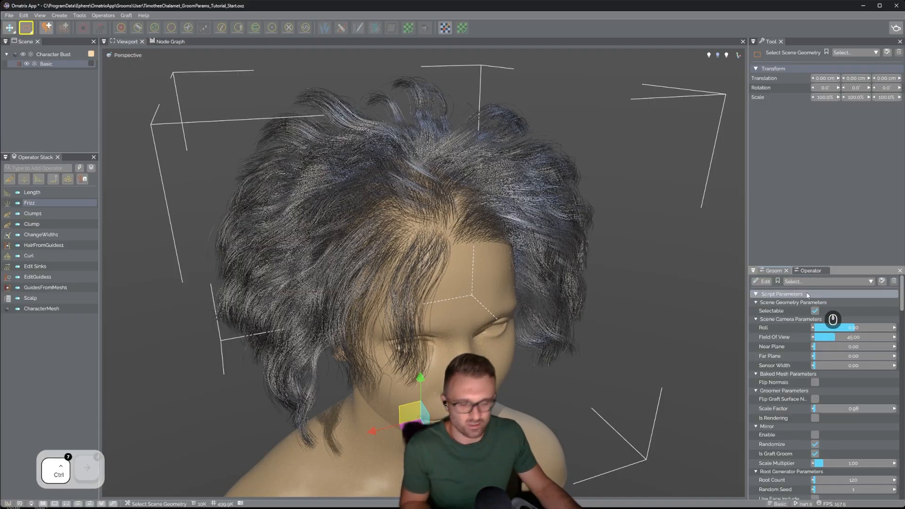
key("ctrl+z")
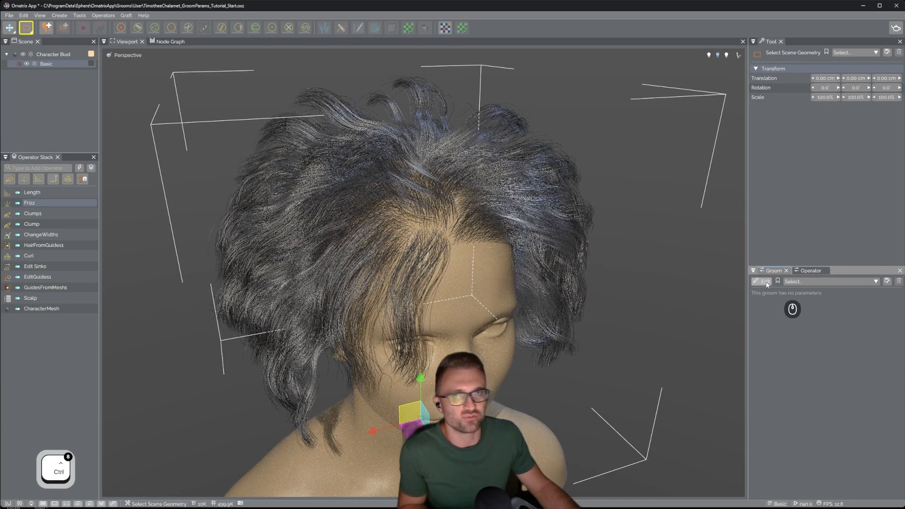
- Add a groom parameter generated from the Length operator's Length.Value attribute and accept the edit
left_click(765, 282)
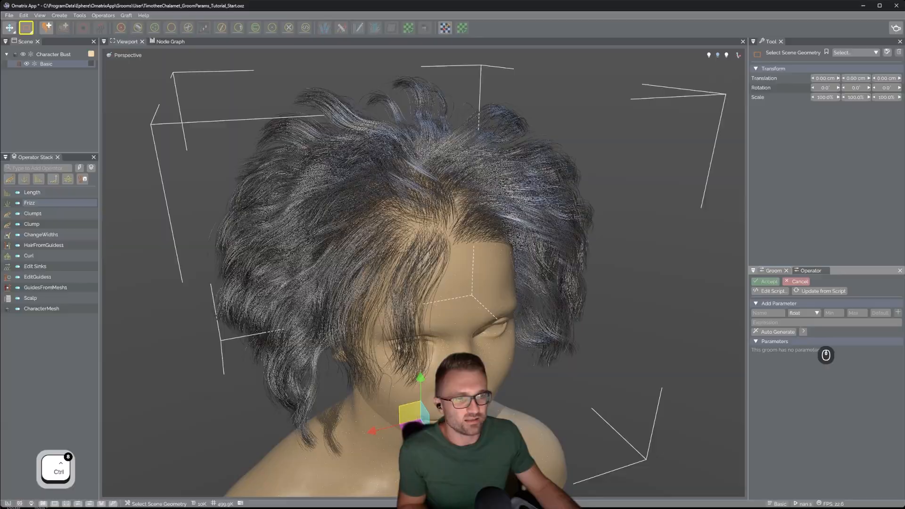
left_click(803, 333)
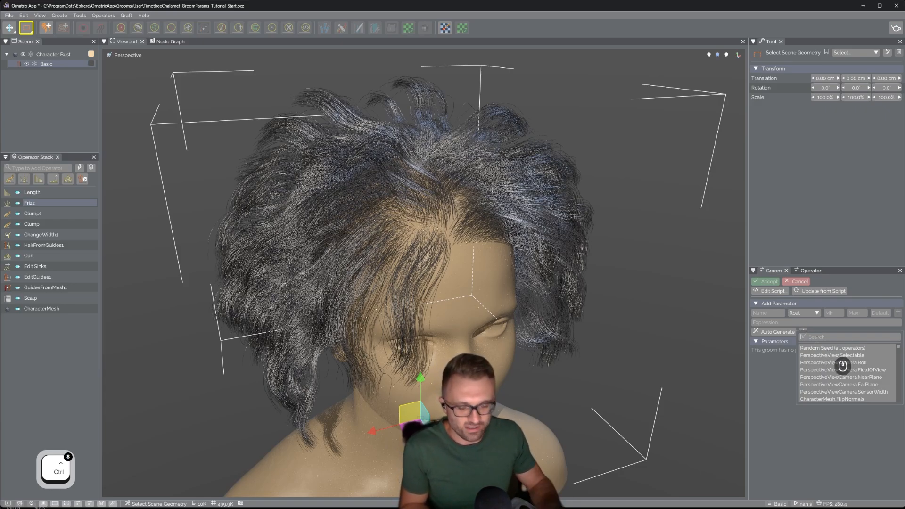
type("Len")
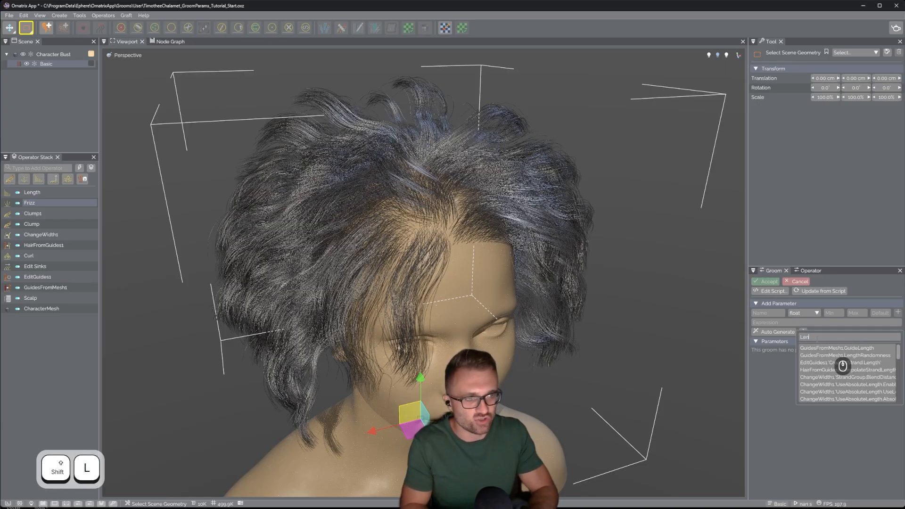
type("gth")
scroll(836, 355, "down", 2)
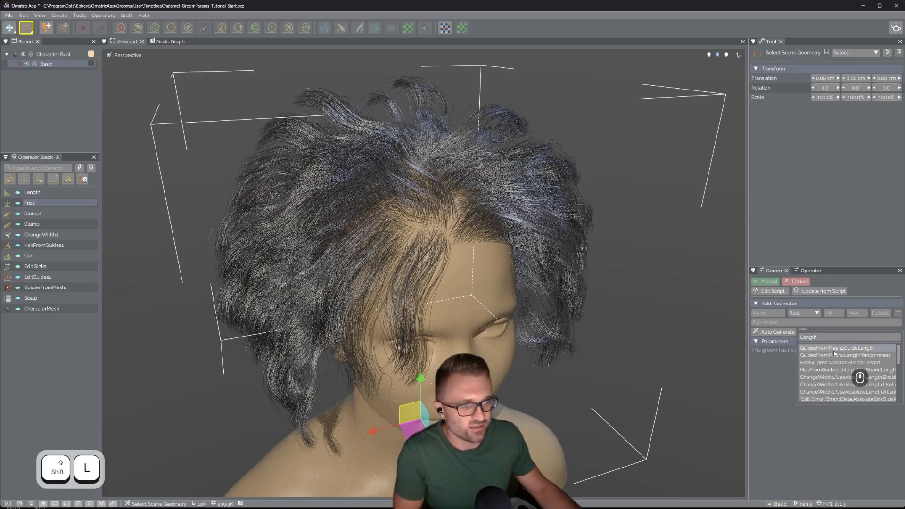
scroll(836, 354, "down", 5)
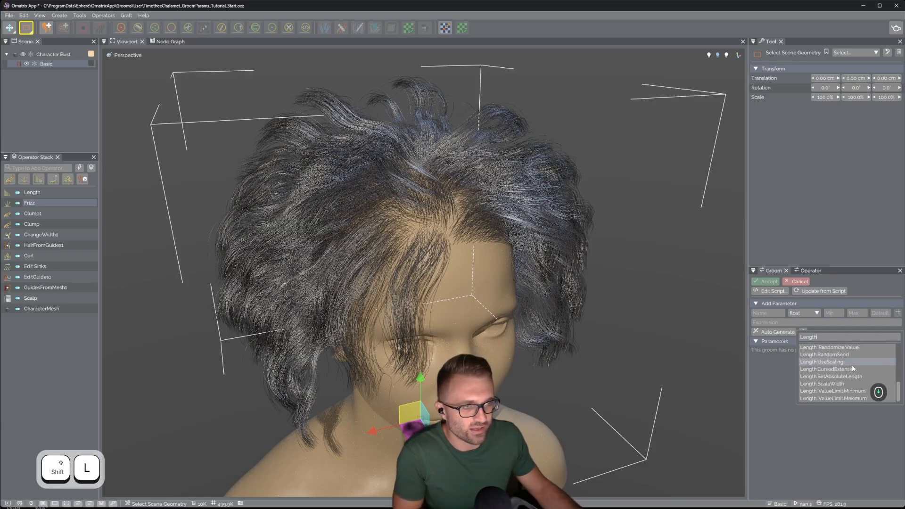
scroll(852, 376, "up", 4)
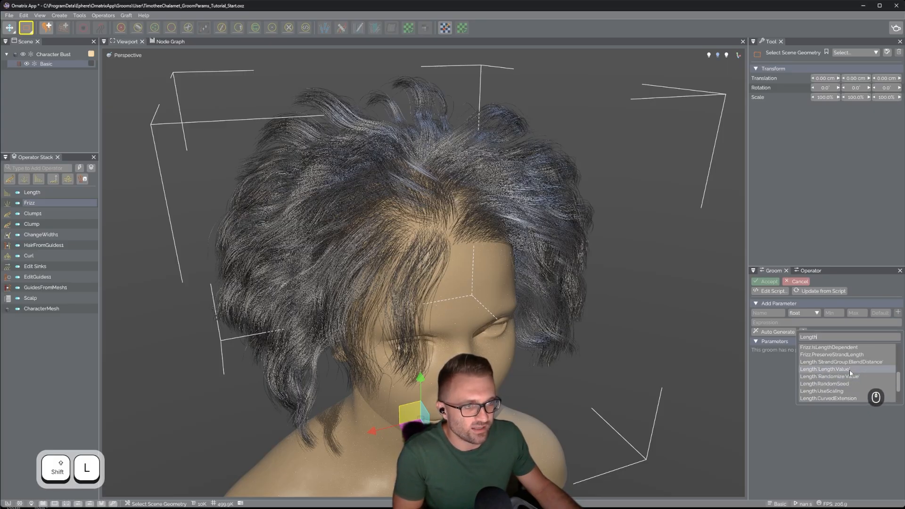
left_click(842, 370)
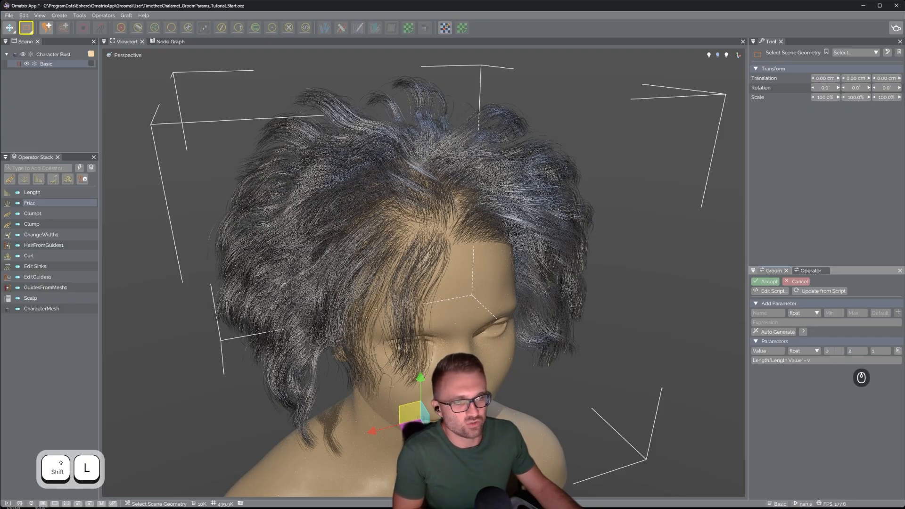
left_click(851, 352)
left_click_drag(850, 353, 842, 352)
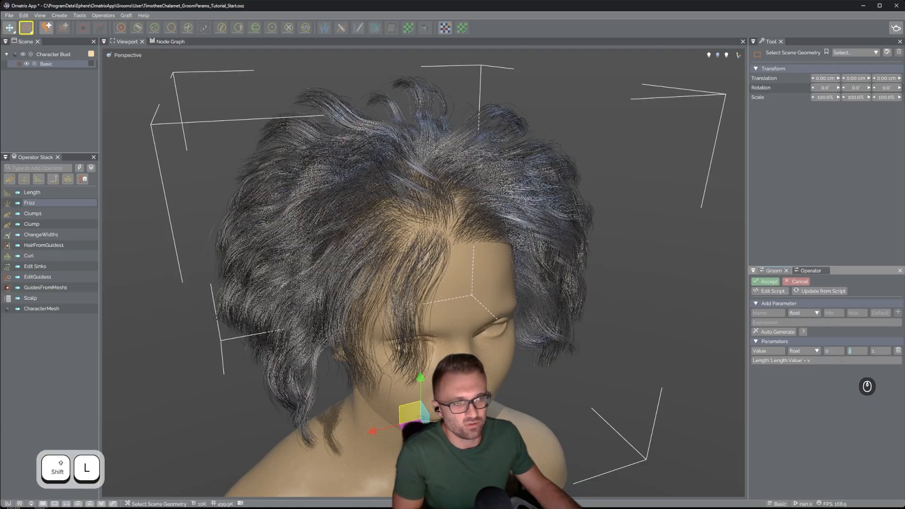
left_click(767, 281)
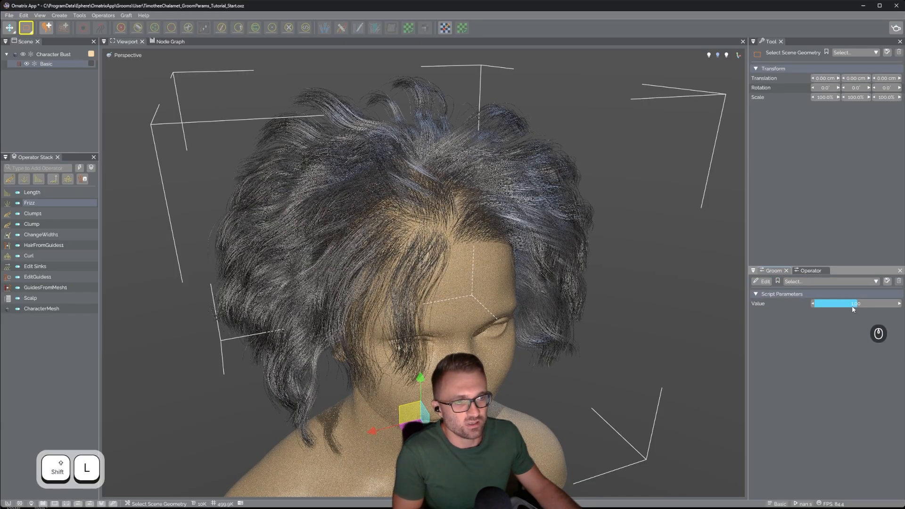
- Test the groom's Value parameter at 0.33 with the Length operator selected, and set it back to 1.00
left_click_drag(853, 305, 829, 306)
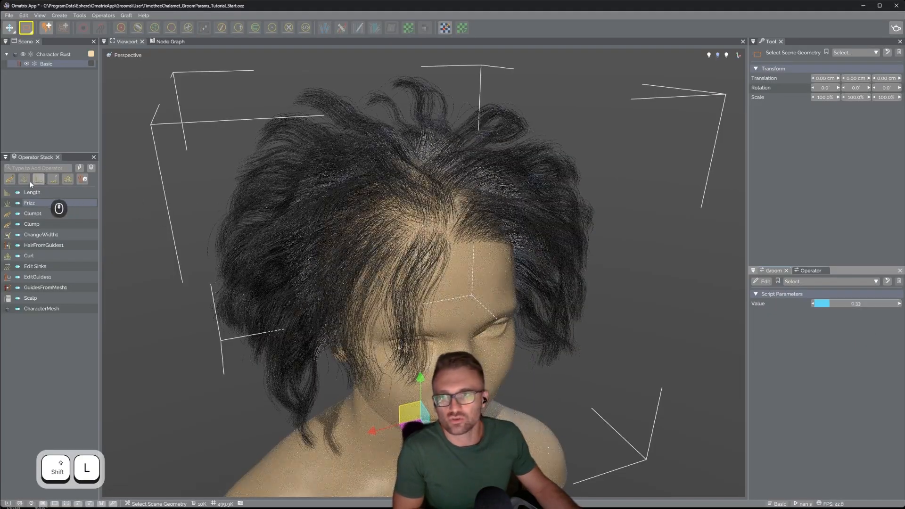
left_click(29, 193)
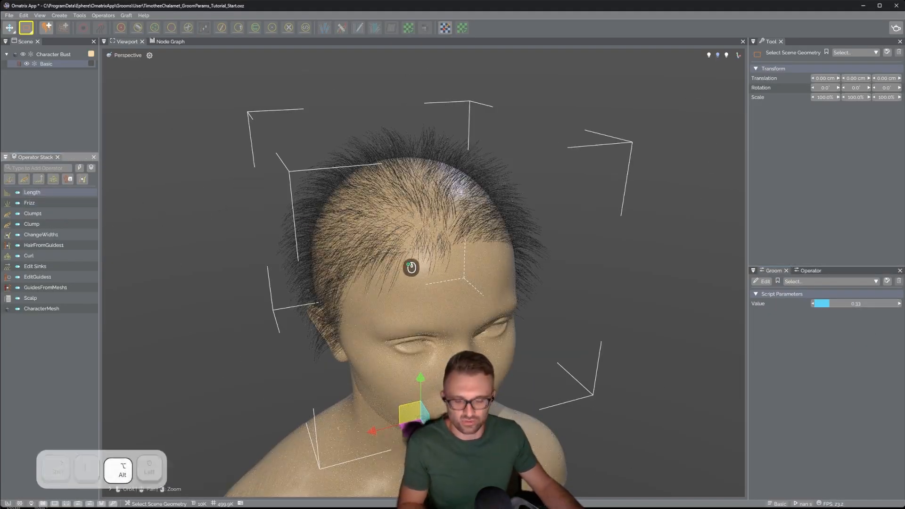
left_click_drag(411, 267, 452, 264, "alt")
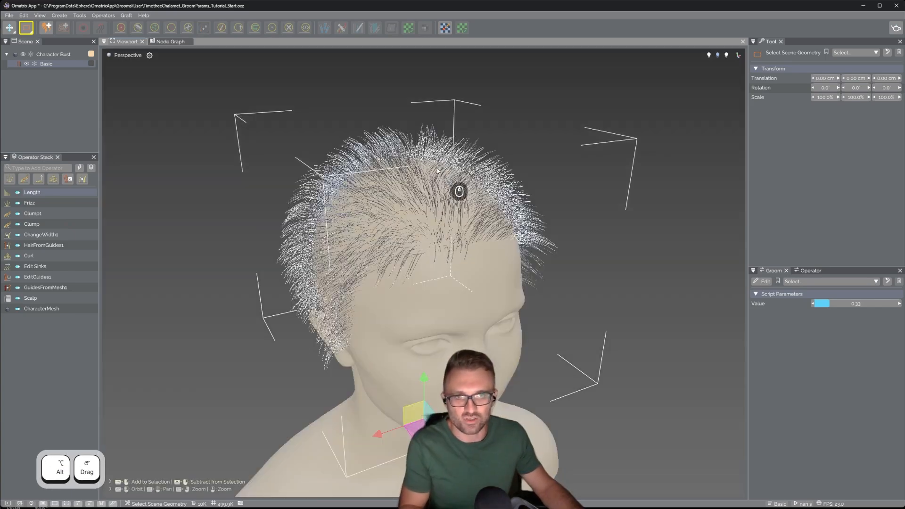
left_click_drag(438, 170, 511, 190, "alt")
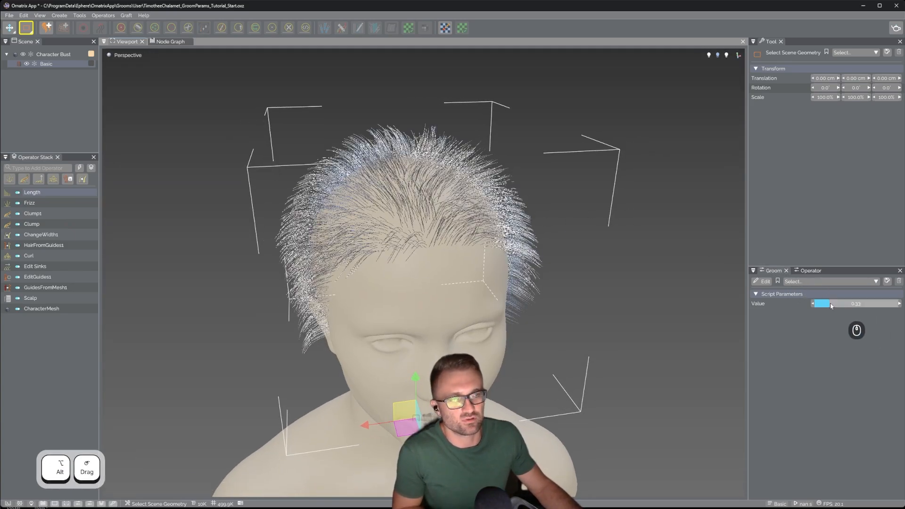
left_click_drag(830, 303, 862, 304)
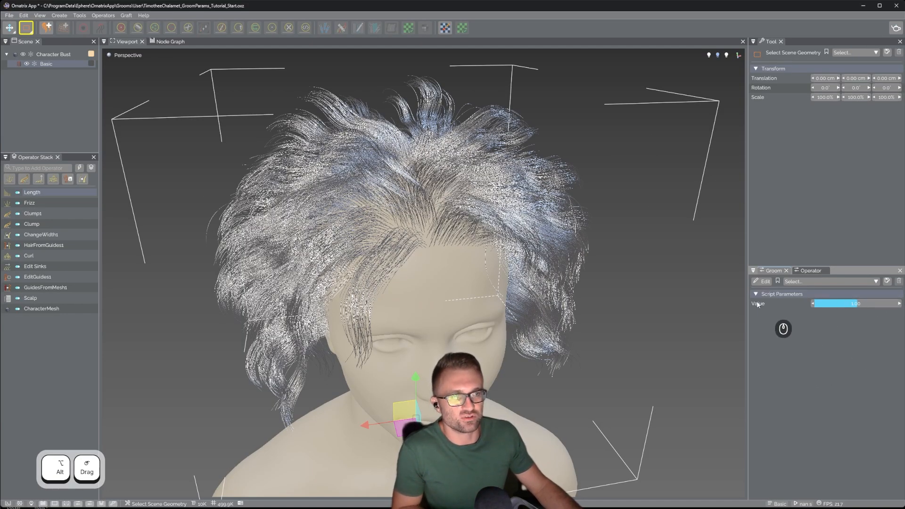
- Reopen the groom parameters for editing and add one generated from the Frizz operator's Amount.Value attribute
left_click(763, 282)
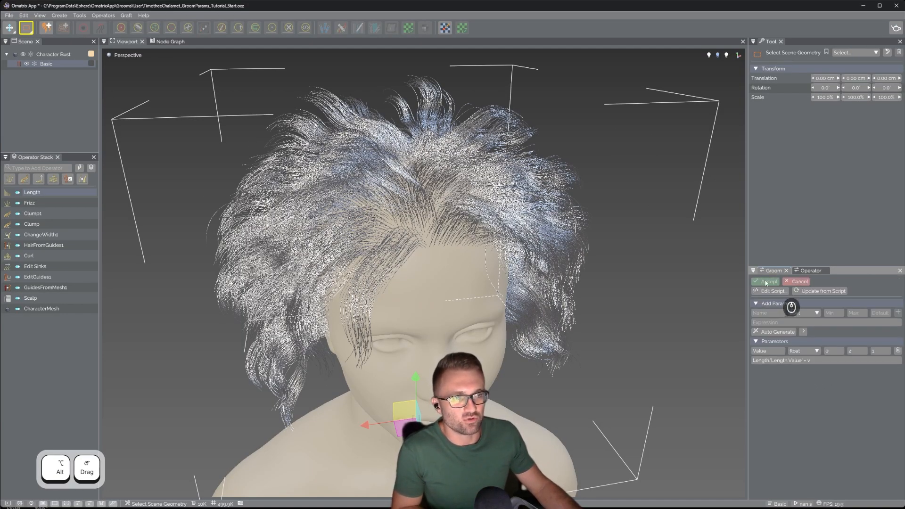
left_click(804, 332)
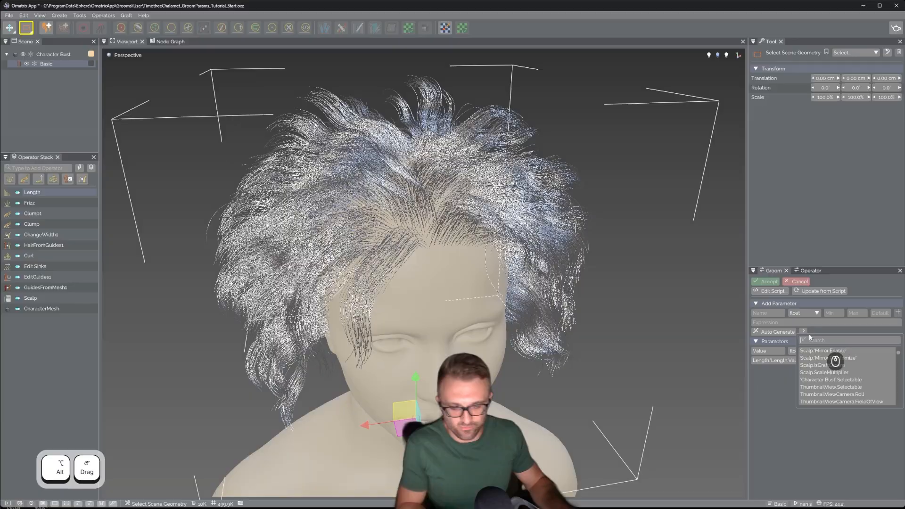
type("Frizz")
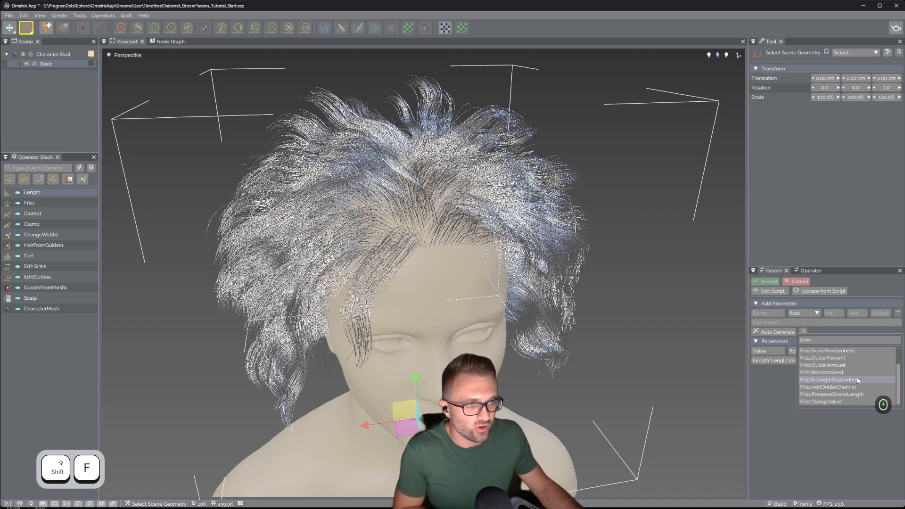
scroll(856, 377, "up", 2)
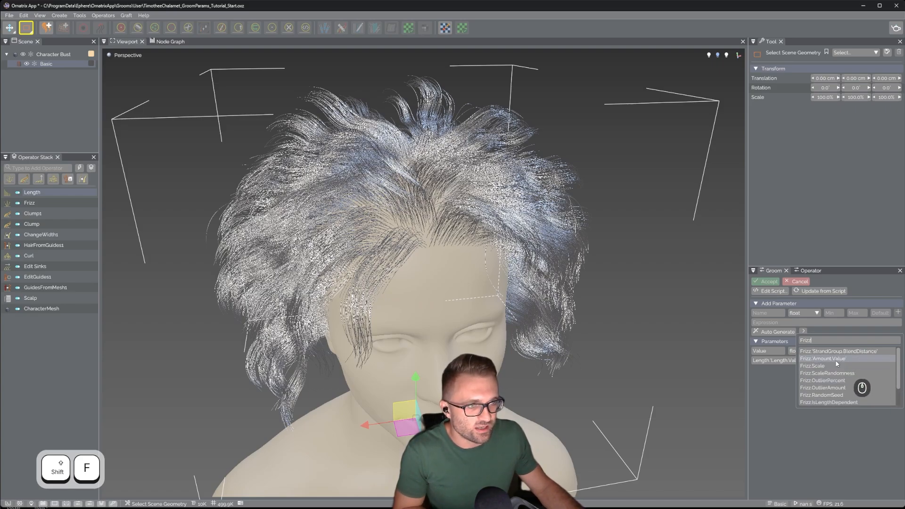
left_click(837, 363)
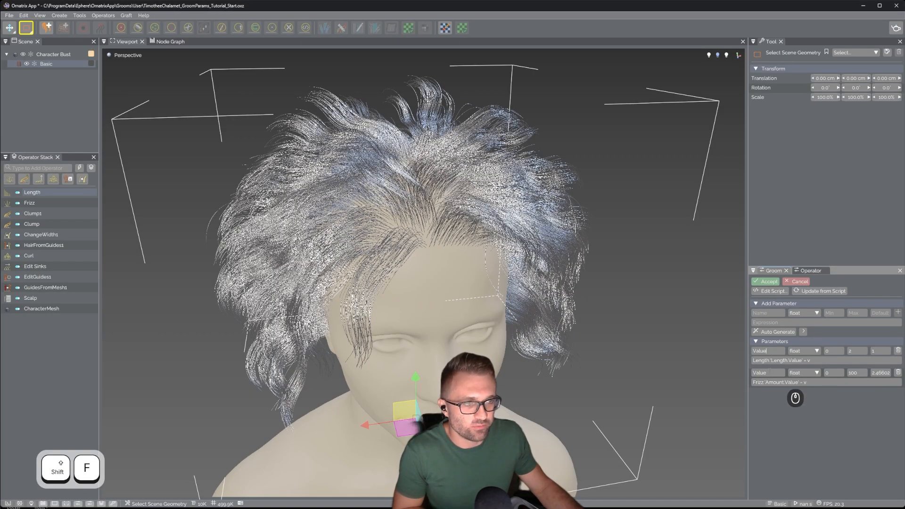
- Rename the length value parameter as Length and the frizz amount parameter as Frizz Size
left_click_drag(767, 351, 745, 349)
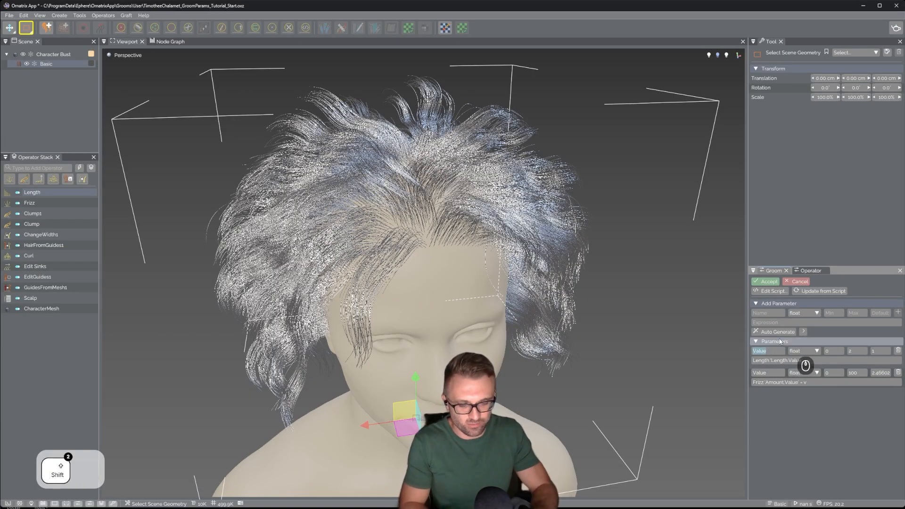
type("Length")
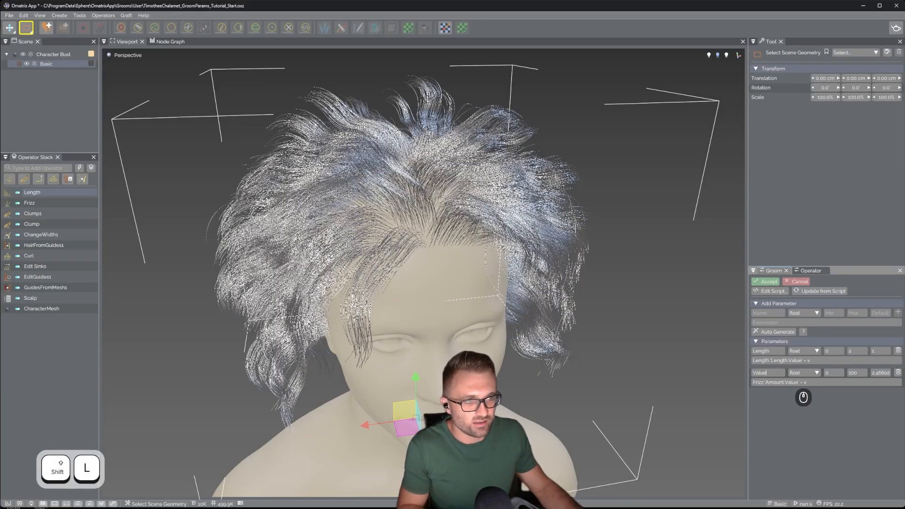
double_click(759, 373)
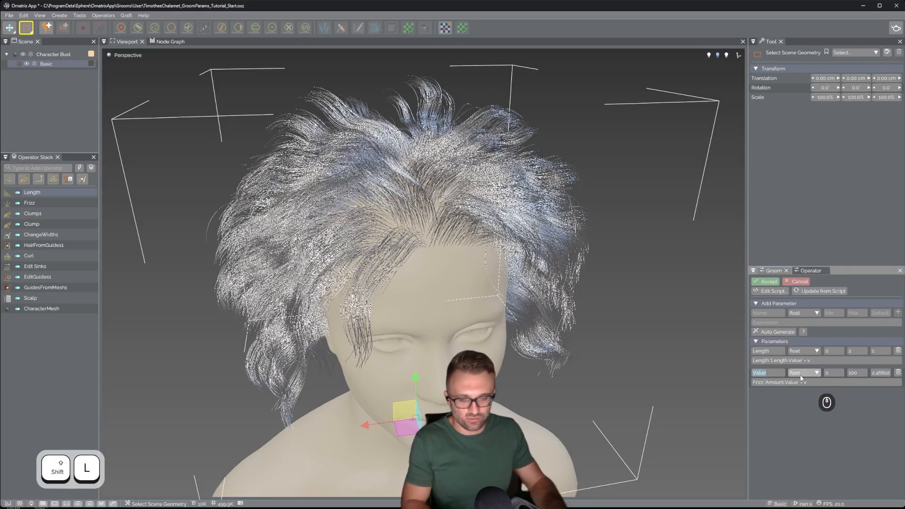
type("Frizz Sid")
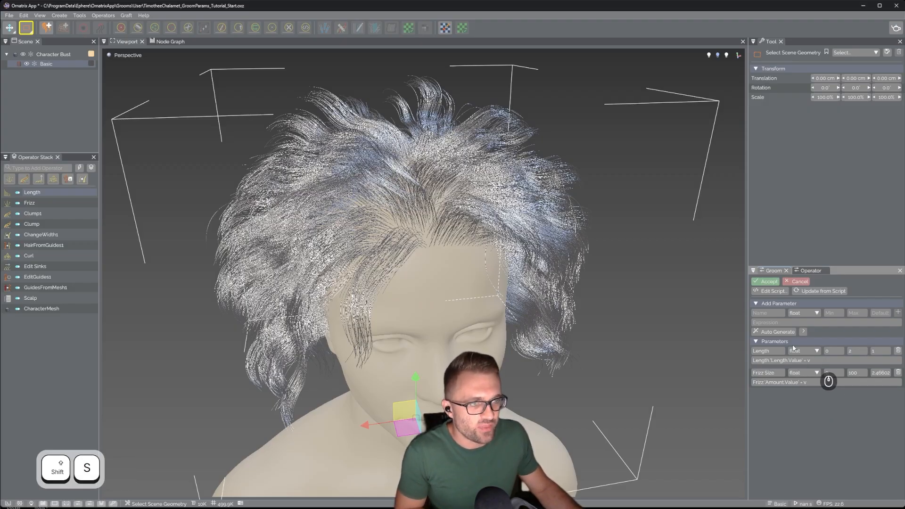
- Add a groom parameter generated from the Frizz operator's Scale attribute and rename it as Frizziness
left_click(803, 332)
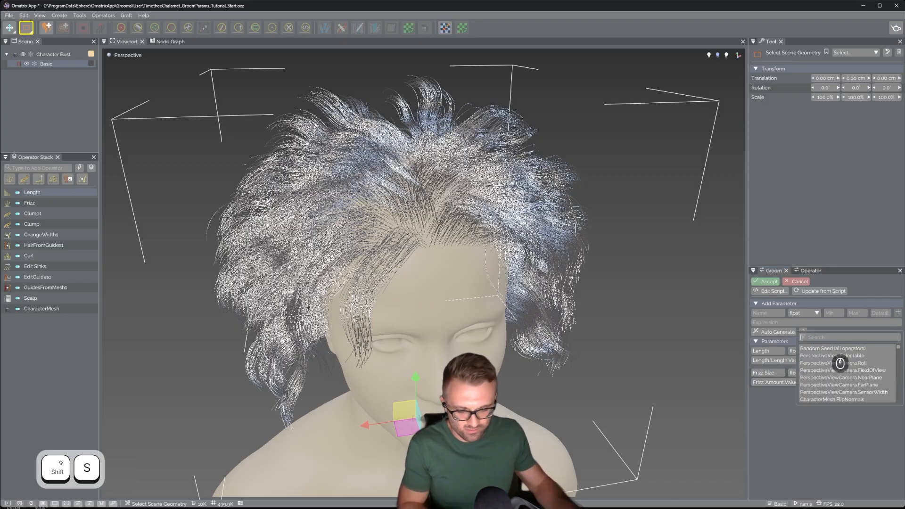
type("Frizz")
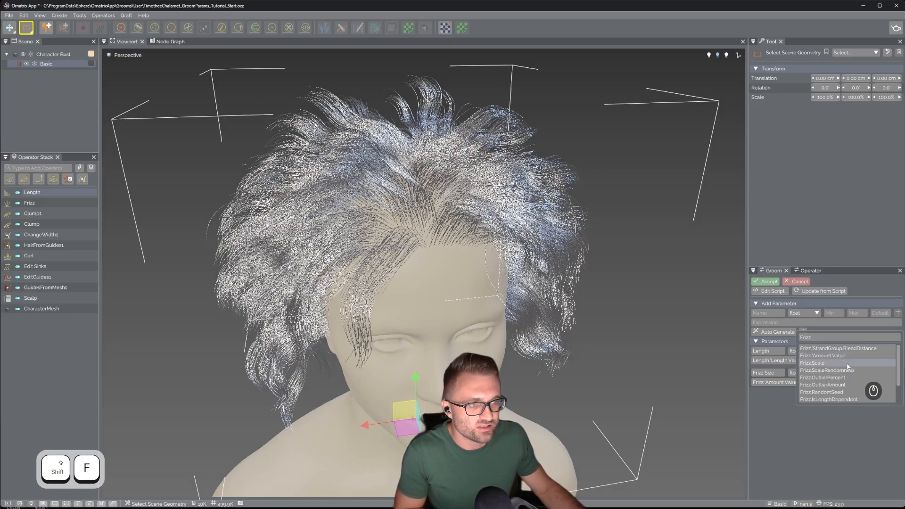
left_click(849, 366)
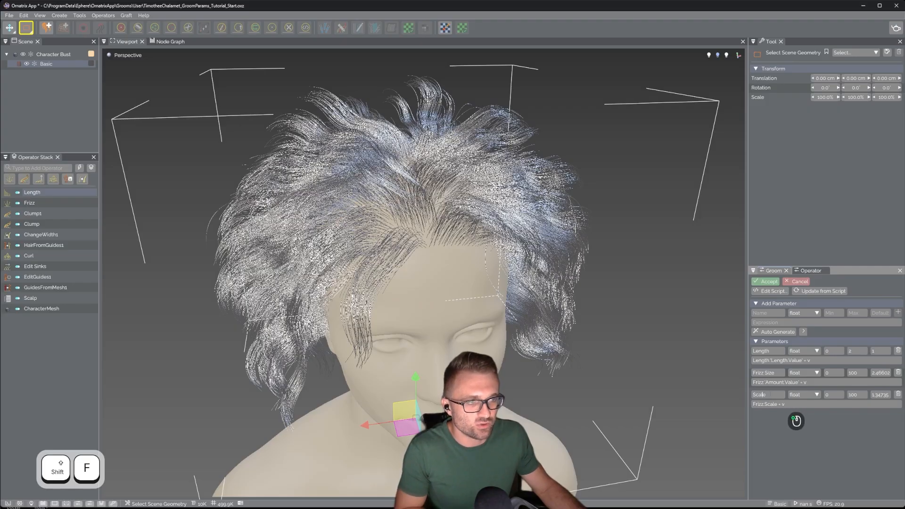
left_click_drag(771, 395, 641, 391)
type("Frizziness")
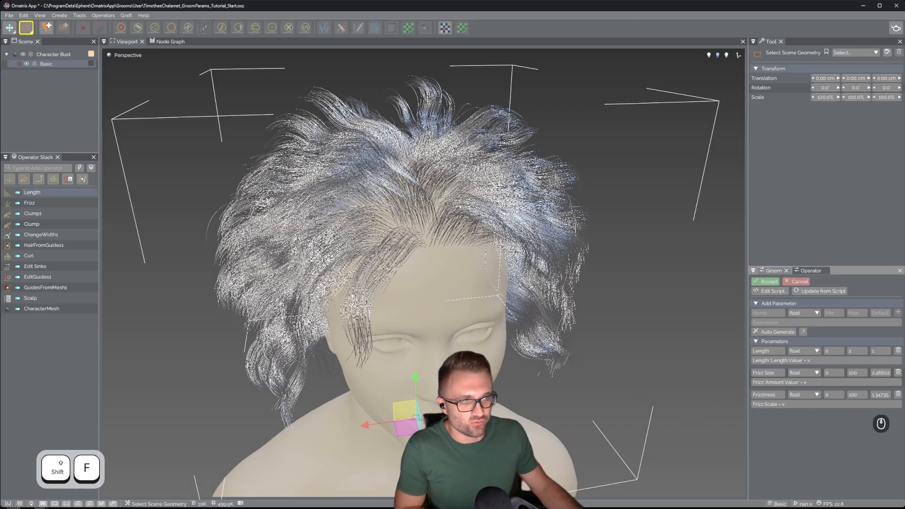
- Add a groom parameter generated from the Curl operator's Magnitude.Value attribute and rename it as Curl Size
left_click(804, 332)
type("Curl")
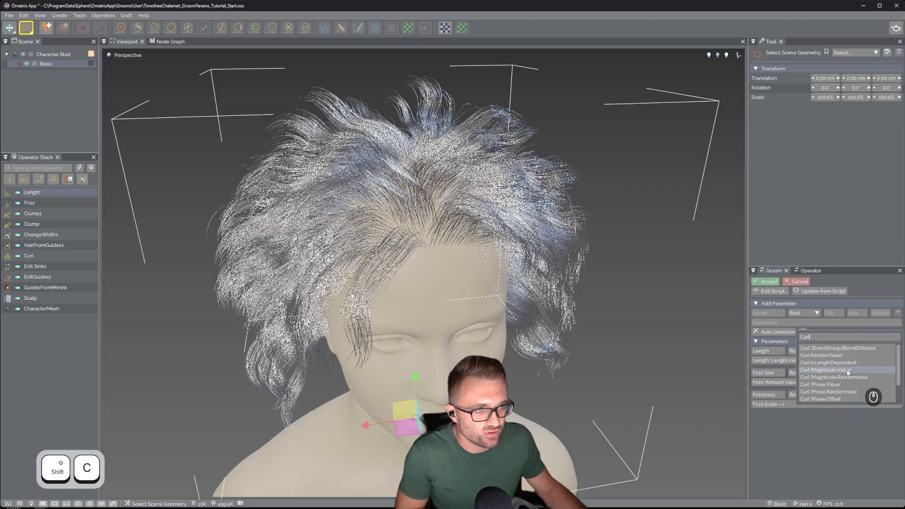
left_click(848, 371)
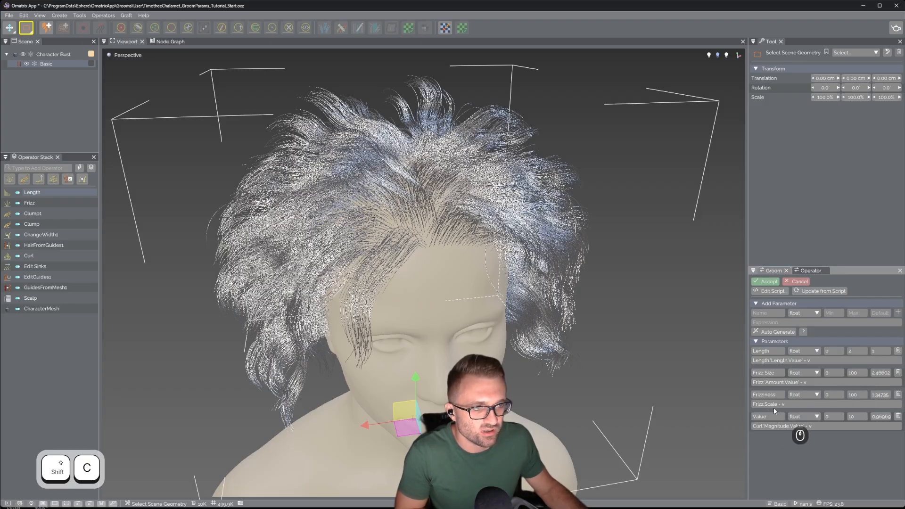
type("Curl Size")
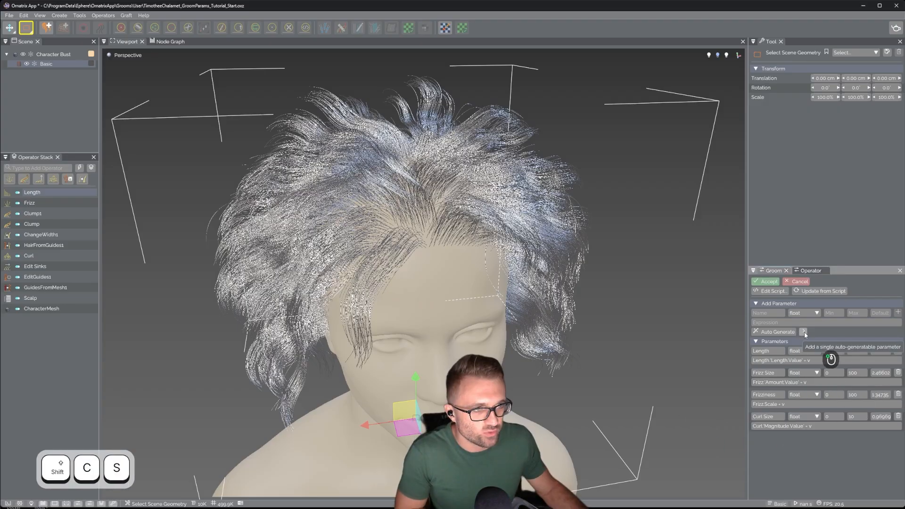
- Add a parameter generated from the Curl operator's Phase.Value attribute, rename it as Curliness, and accept the parameter edits
left_click(804, 332)
type("Curl")
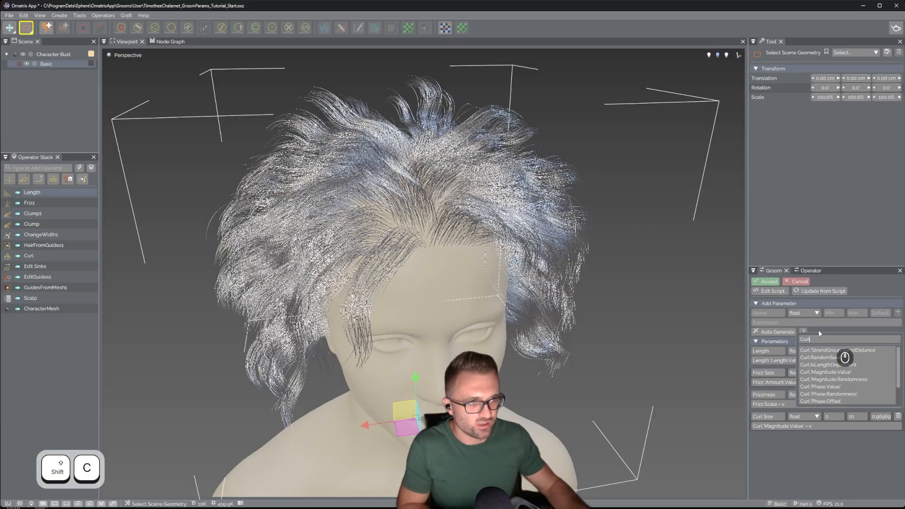
left_click(859, 387)
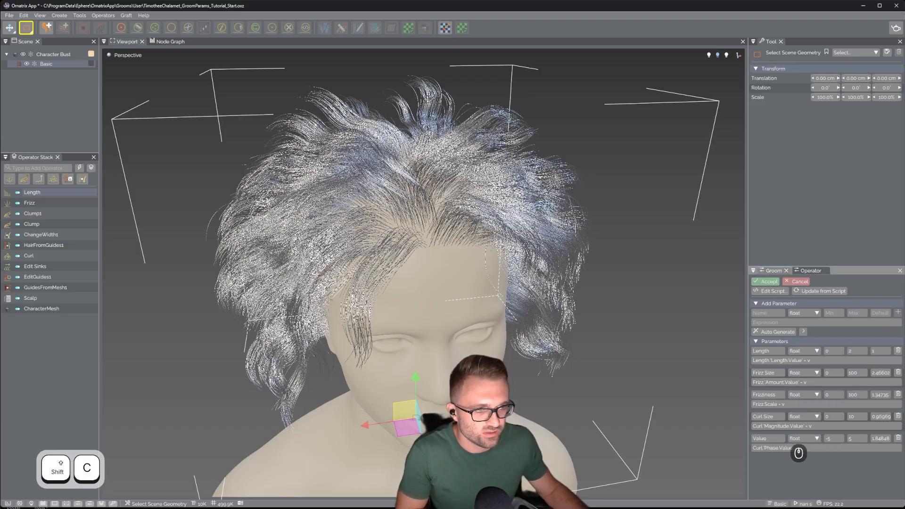
key("ctrl+a")
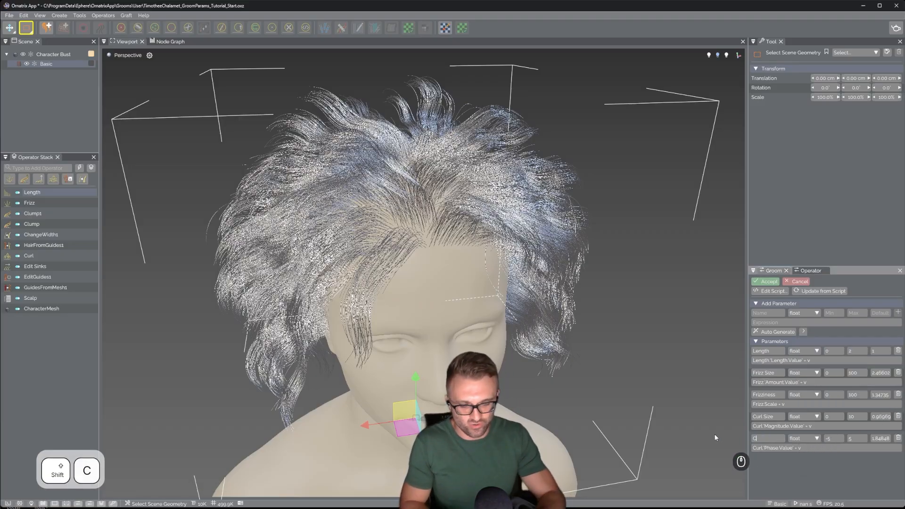
type("Curliness")
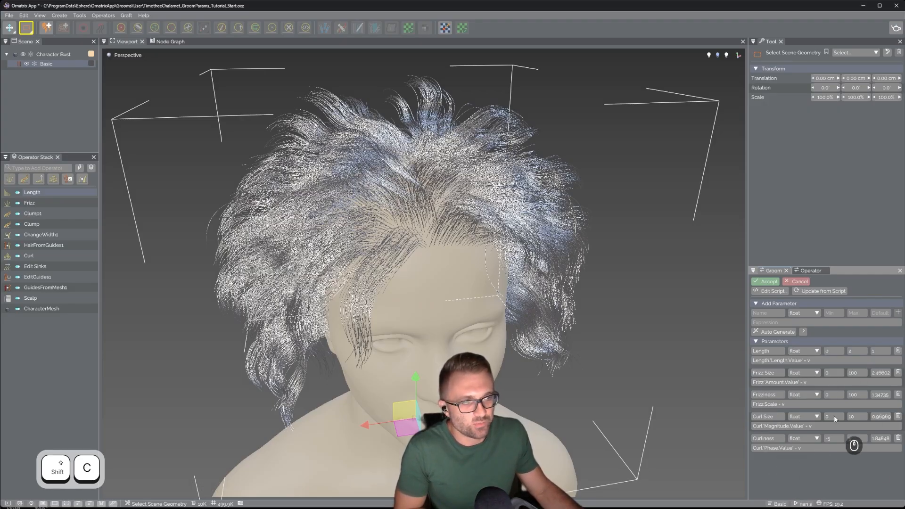
left_click(765, 281)
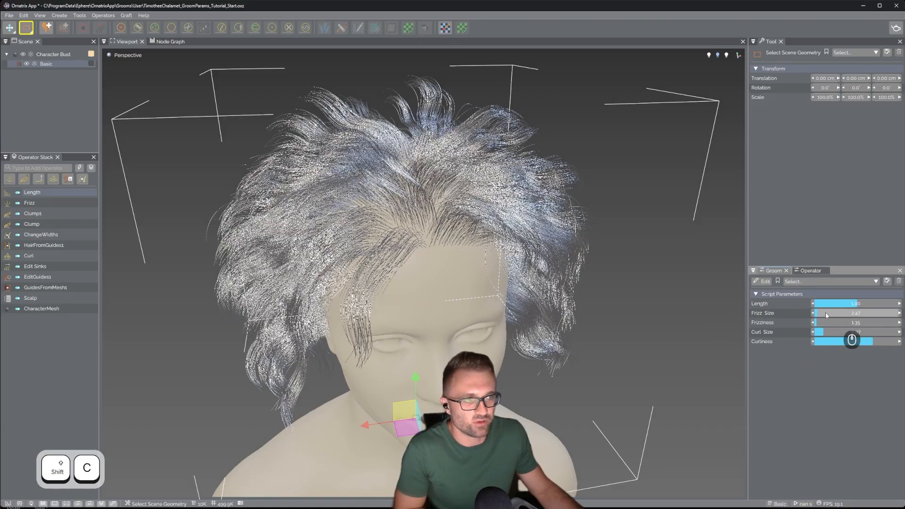
- Test higher Frizz Size and Frizziness values and a different Curl Size on the hair, and reset all three to their defaults
mouse_move(818, 313)
left_mouse_down()
mouse_move(842, 312)
mouse_move(821, 314)
mouse_move(830, 323)
mouse_move(817, 324)
left_mouse_up()
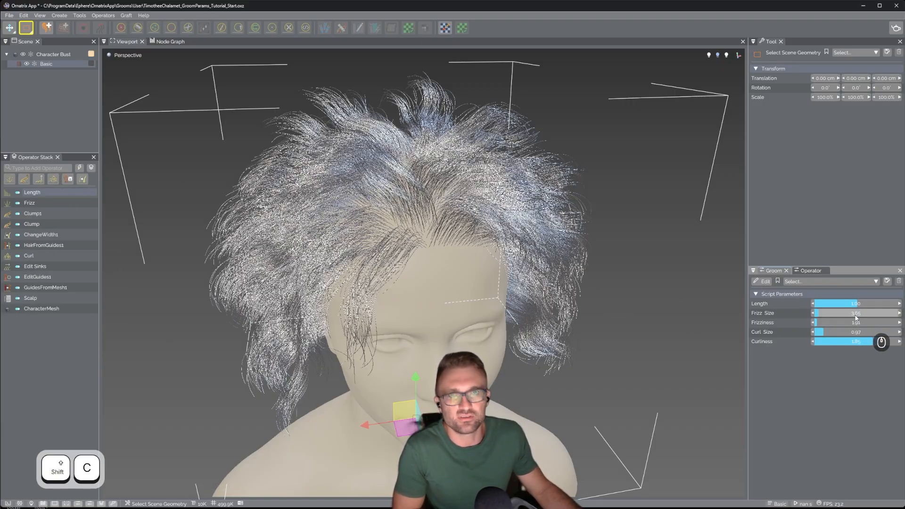
left_click(822, 324)
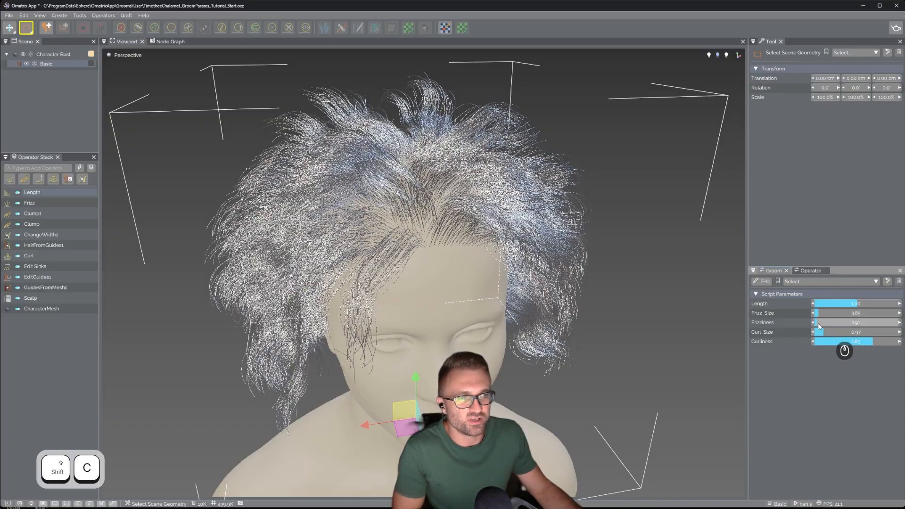
left_click_drag(822, 325, 818, 325)
left_click(823, 333)
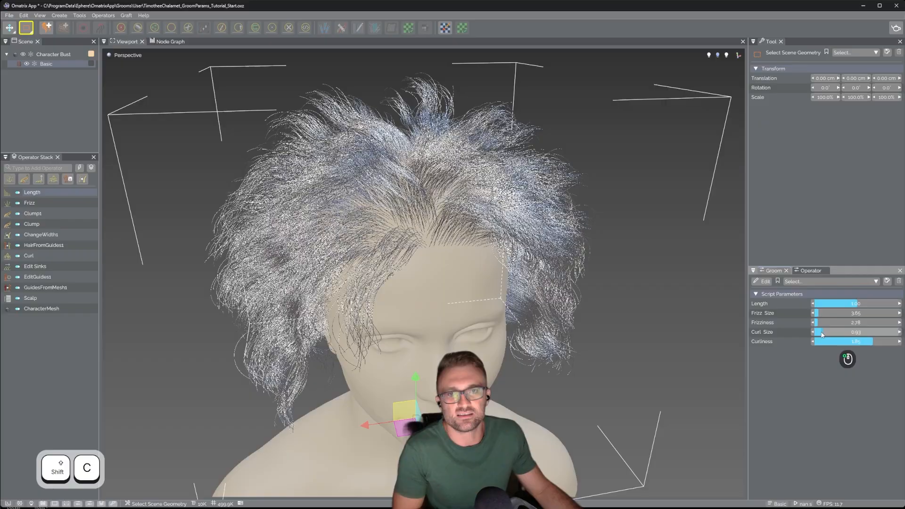
right_click(836, 333)
right_click(840, 325)
right_click(841, 316)
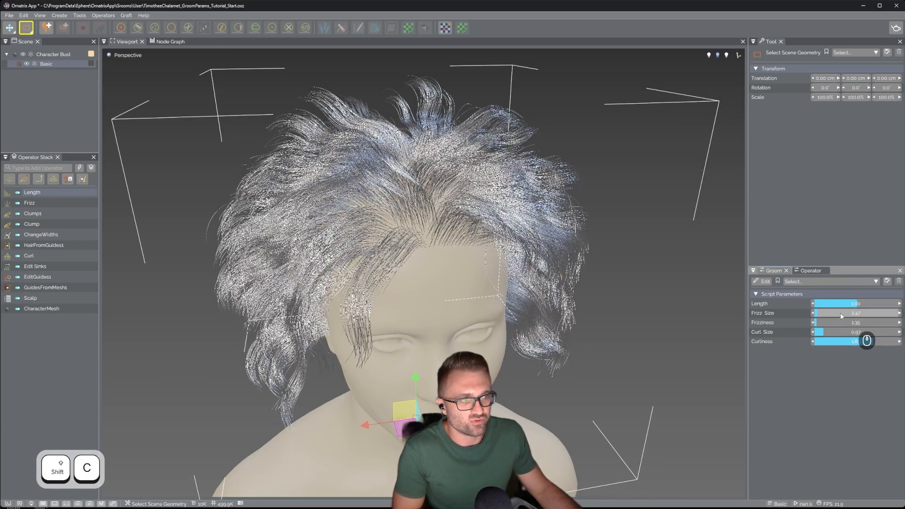
- Reopen the groom parameters for editing and open their script in Notepad to review the Parameters list
left_click(763, 282)
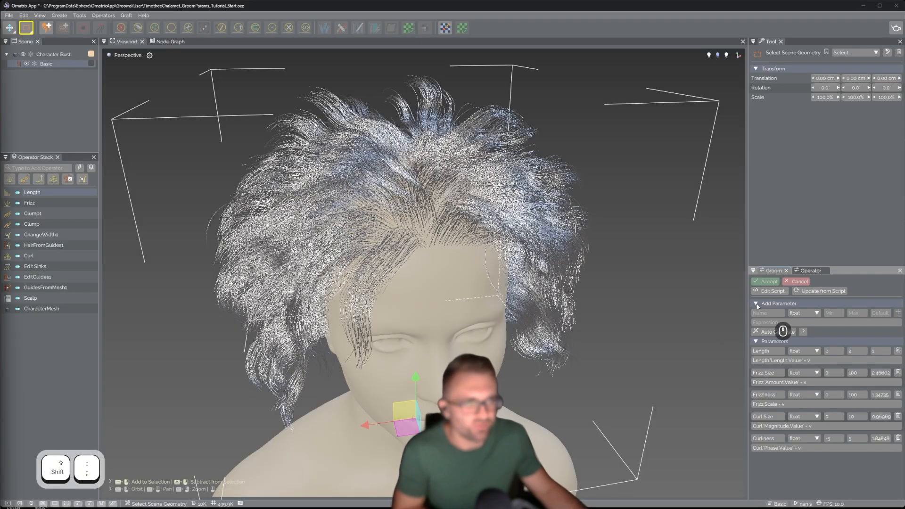
left_click(763, 292)
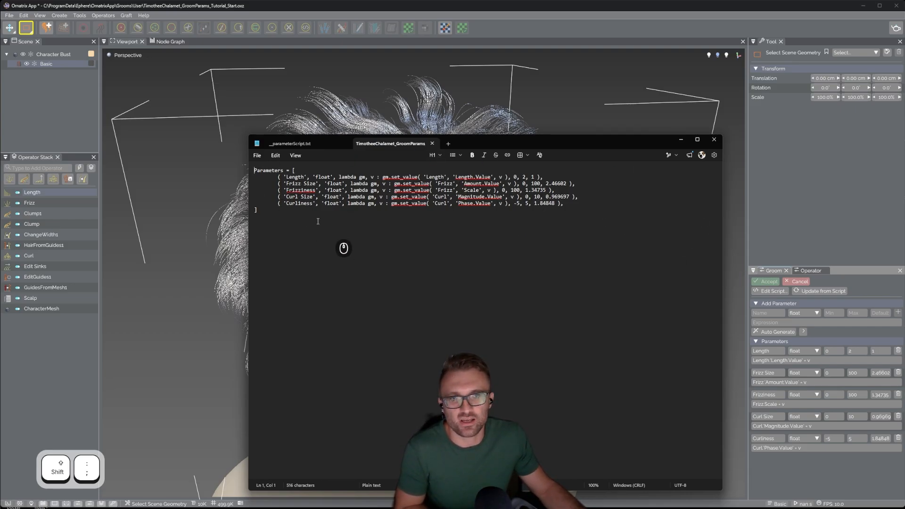
key("ctrl+a")
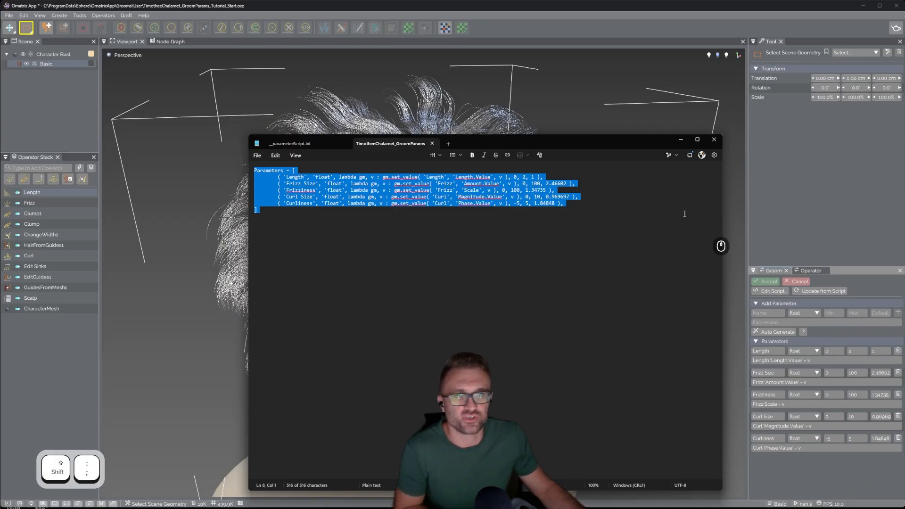
left_click(462, 229)
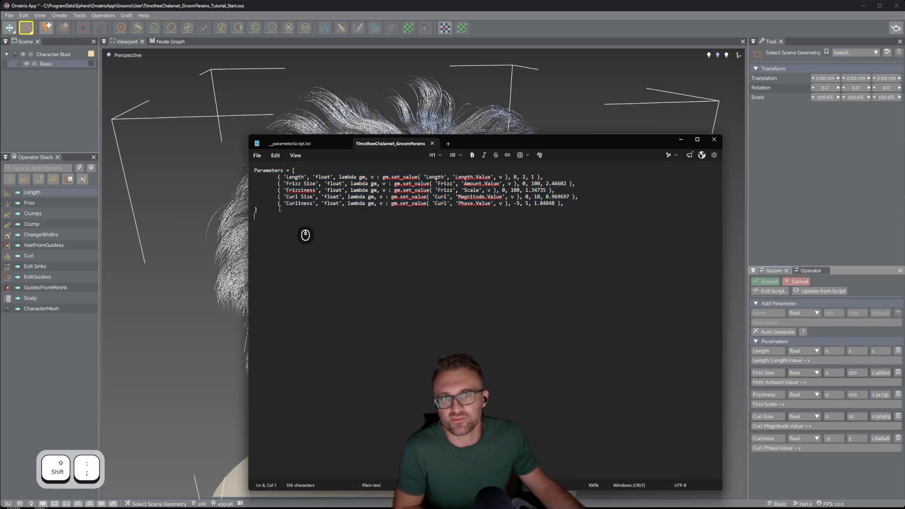
double_click(251, 169)
left_click(292, 177)
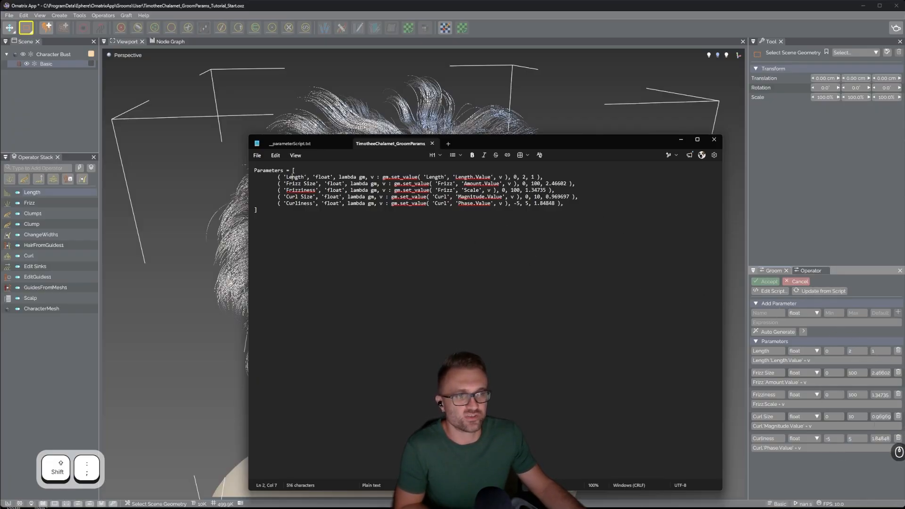
left_click(516, 215)
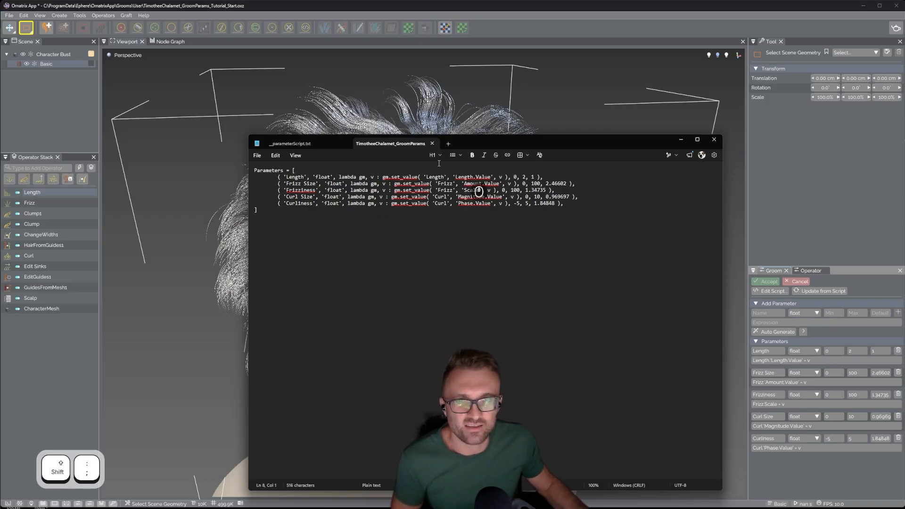
- Examine the script's Length entry: its name, float type, lambda set_value call with operator and attribute, and its minimum, maximum and default values
left_click_drag(279, 178, 556, 179)
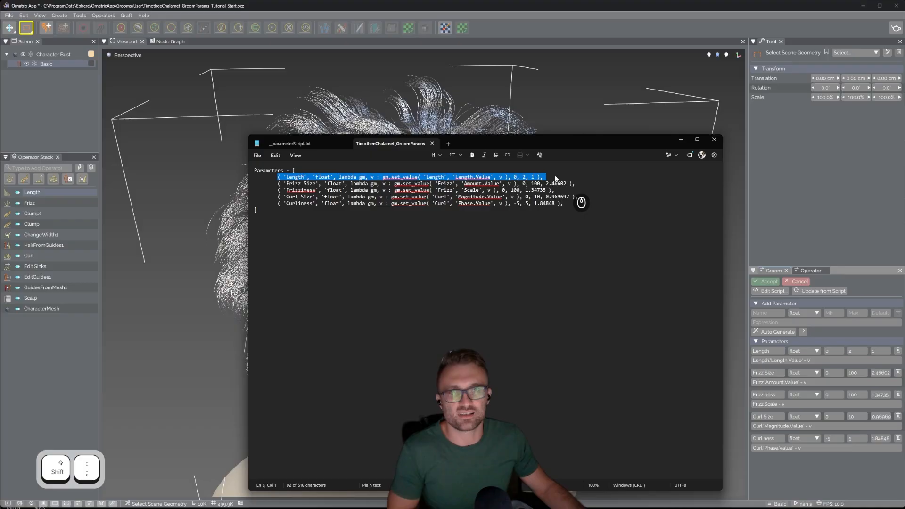
left_click(300, 177)
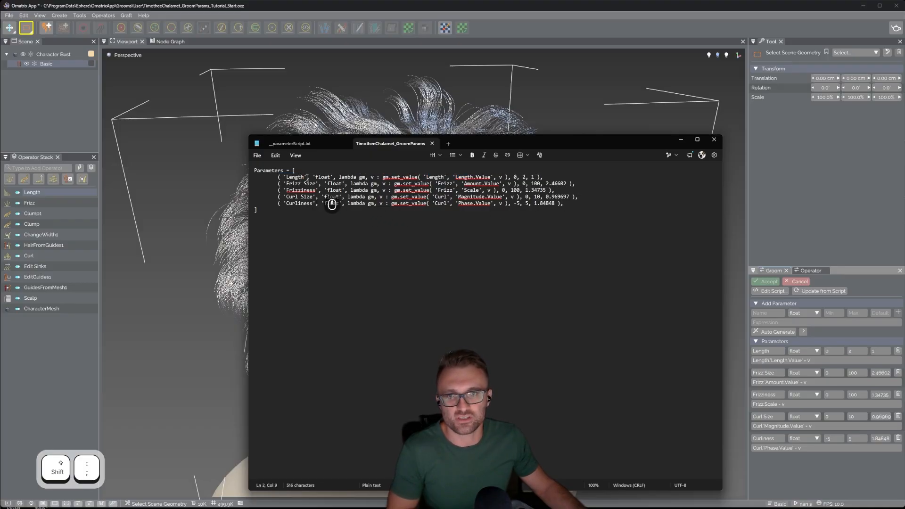
left_click_drag(313, 178, 505, 176)
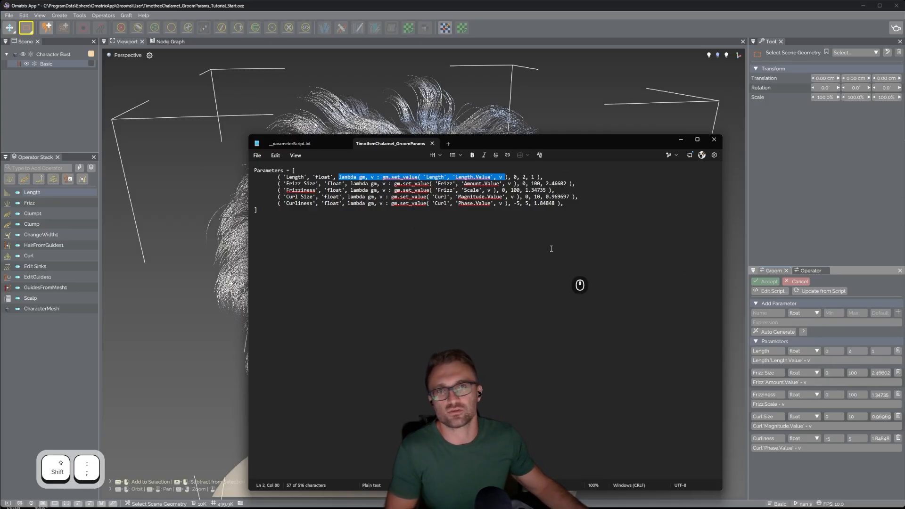
left_click(407, 189)
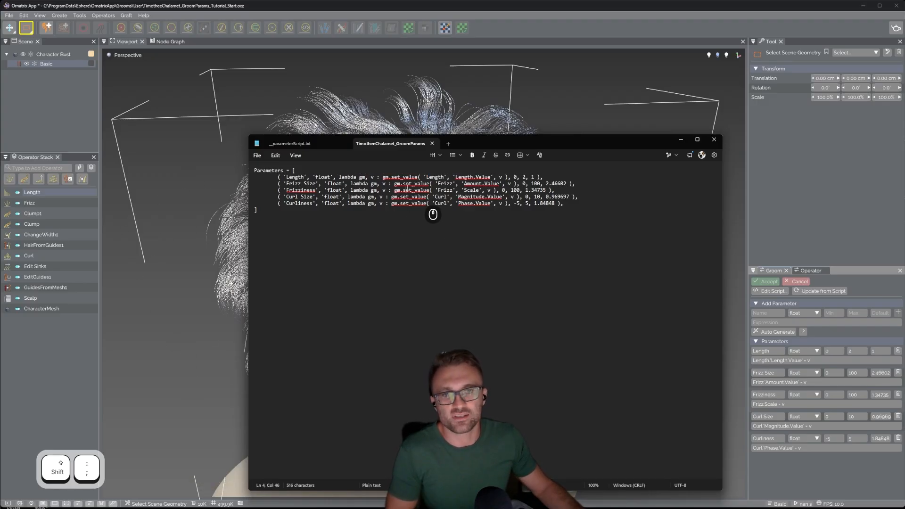
left_click_drag(383, 178, 491, 176)
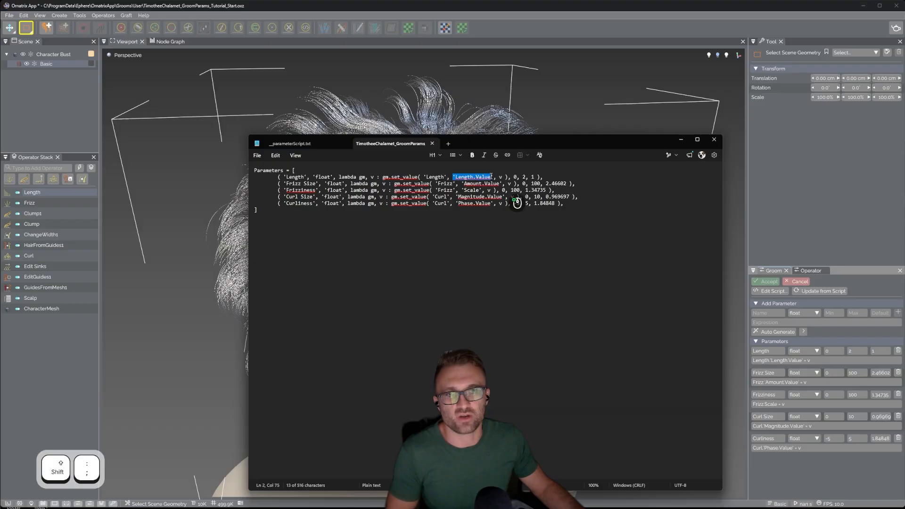
left_click(499, 177)
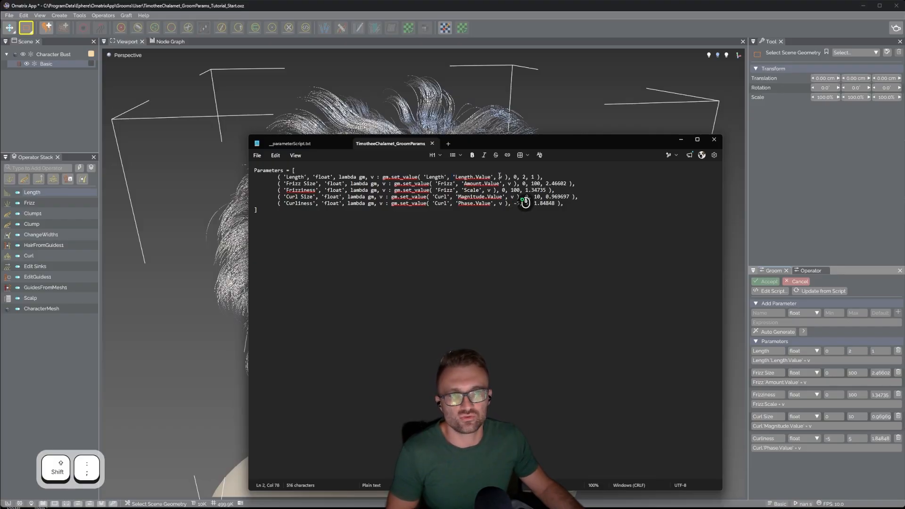
left_click_drag(513, 177, 539, 177)
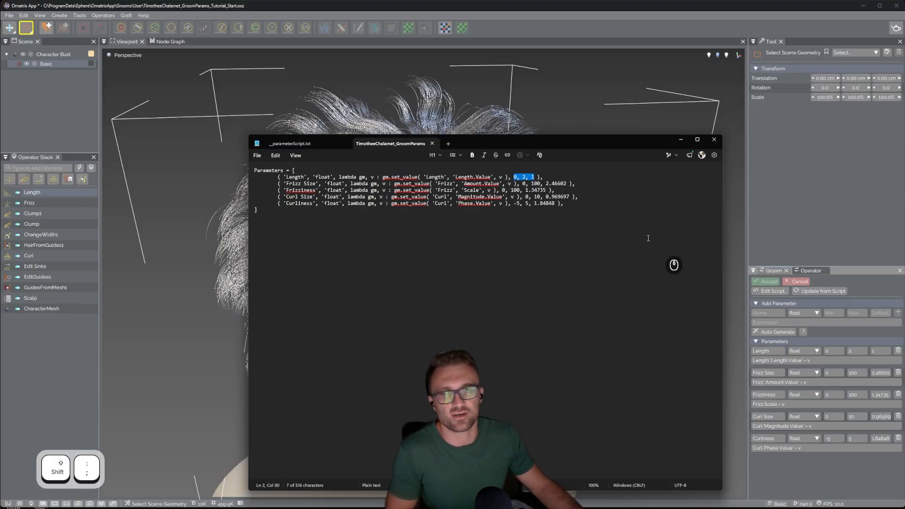
- Close the script in Notepad and leave the groom parameter editing without applying changes
left_click(432, 143)
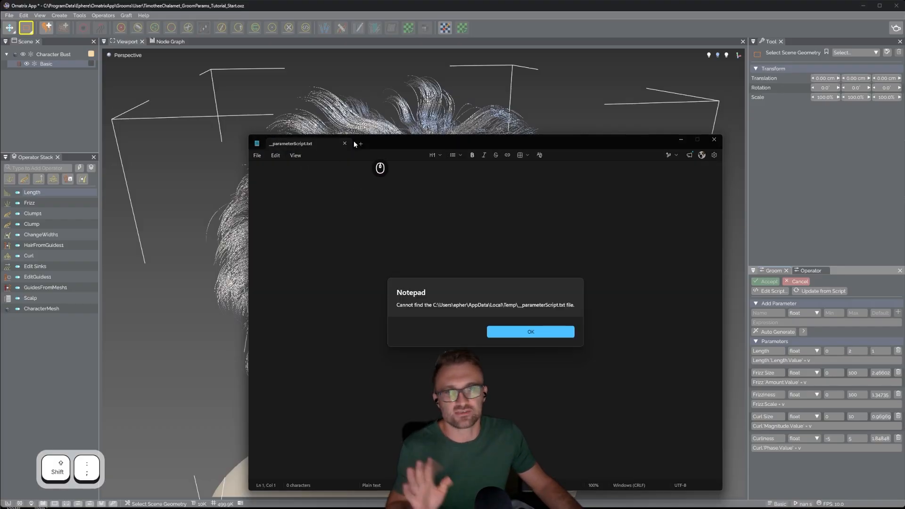
left_click(530, 330)
left_click(714, 139)
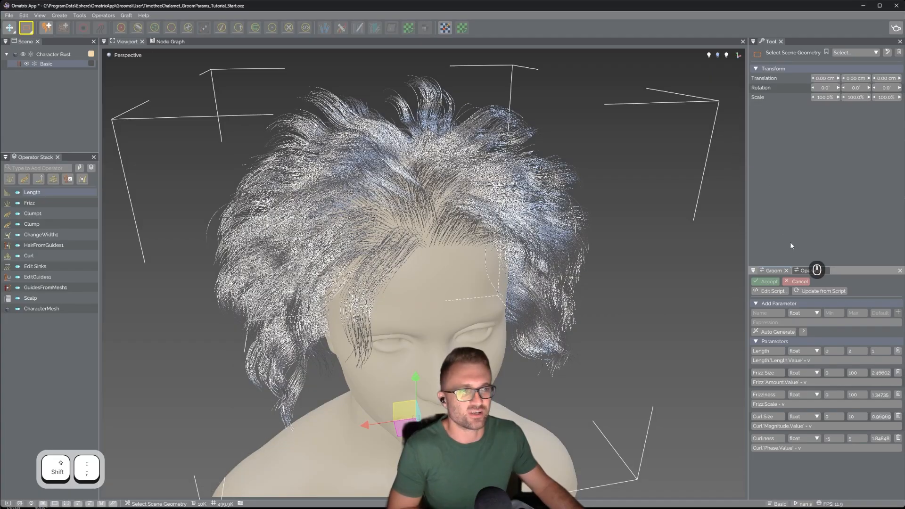
left_click(797, 282)
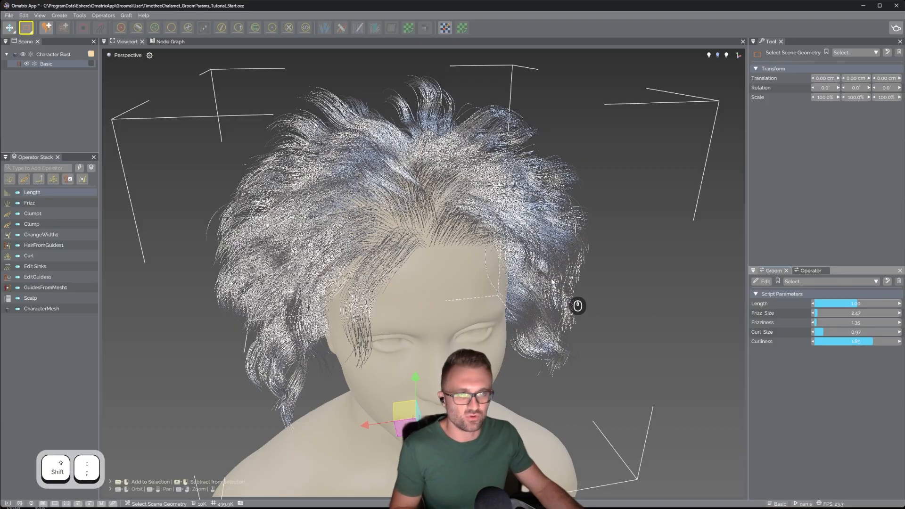
- Start saving the hair as a Graft groom and browse to the Grooms folder inside Ephere's Ornatrix3dsMax2026 folder
left_click(125, 16)
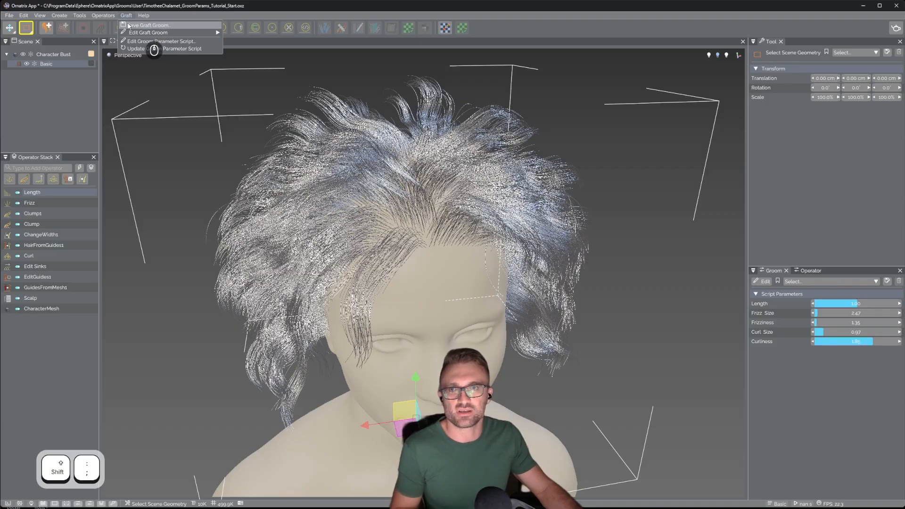
left_click(132, 26)
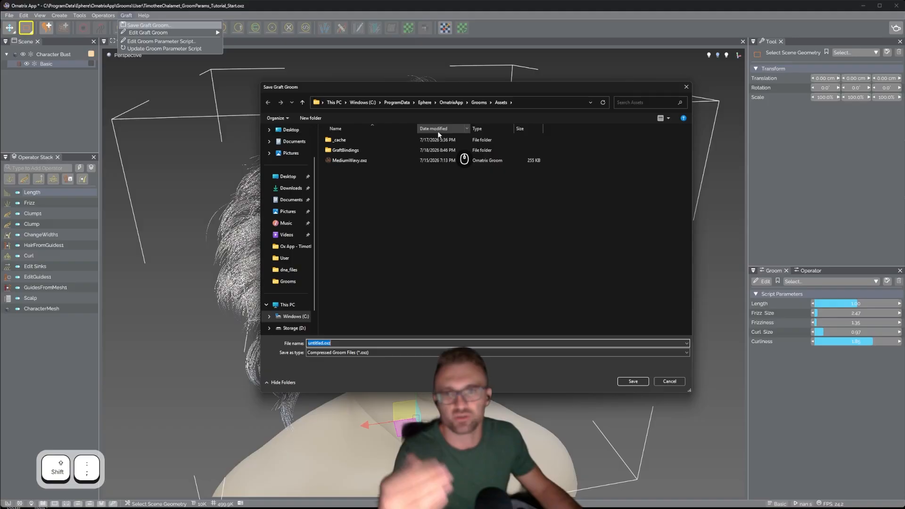
left_click(426, 103)
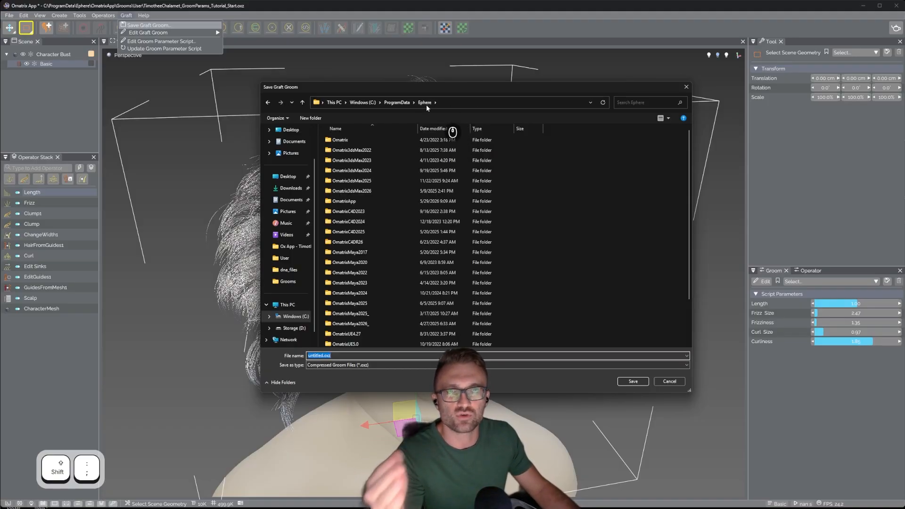
left_click(365, 192)
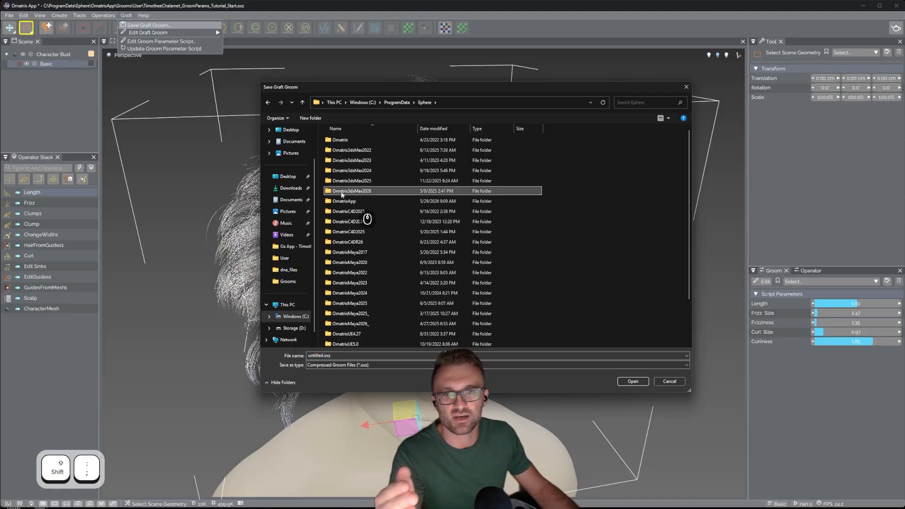
double_click(341, 191)
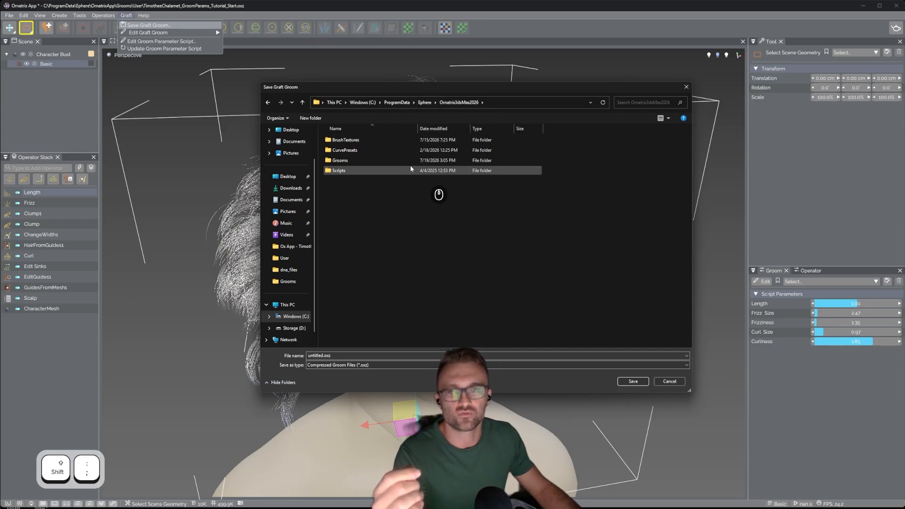
double_click(349, 161)
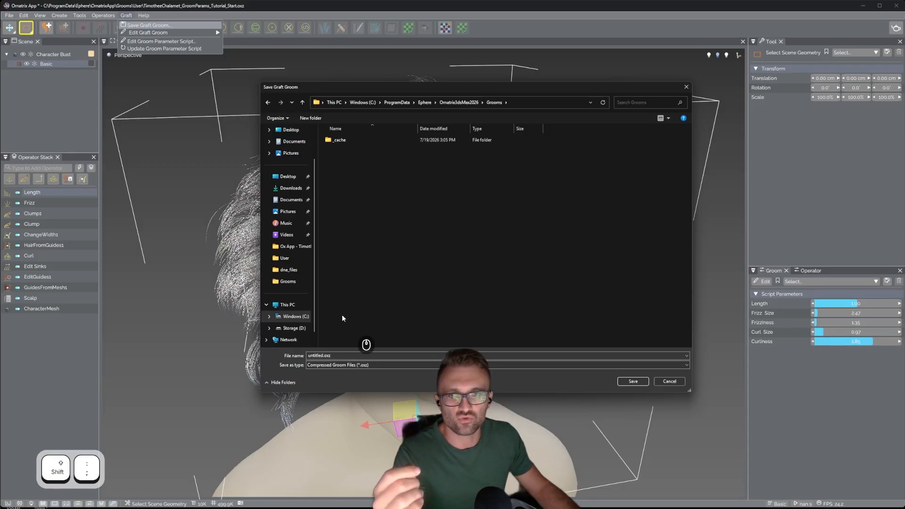
- Name the Graft groom file MediumHair.oxz and save it in the Grooms folder
left_click(324, 357)
double_click(324, 356)
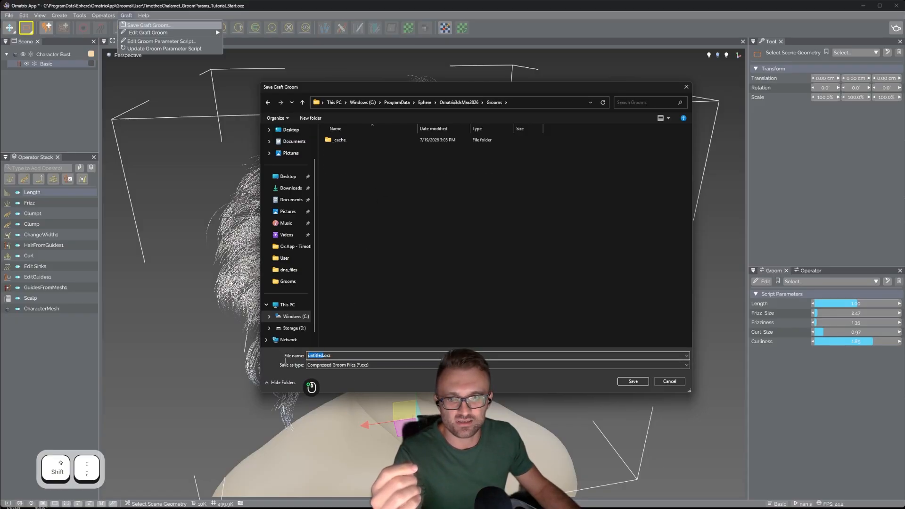
type("Medium")
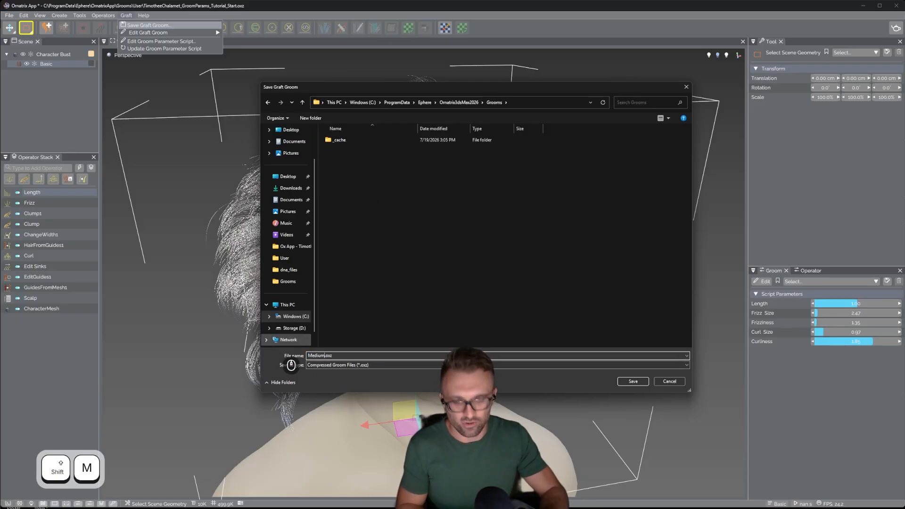
type("Hair")
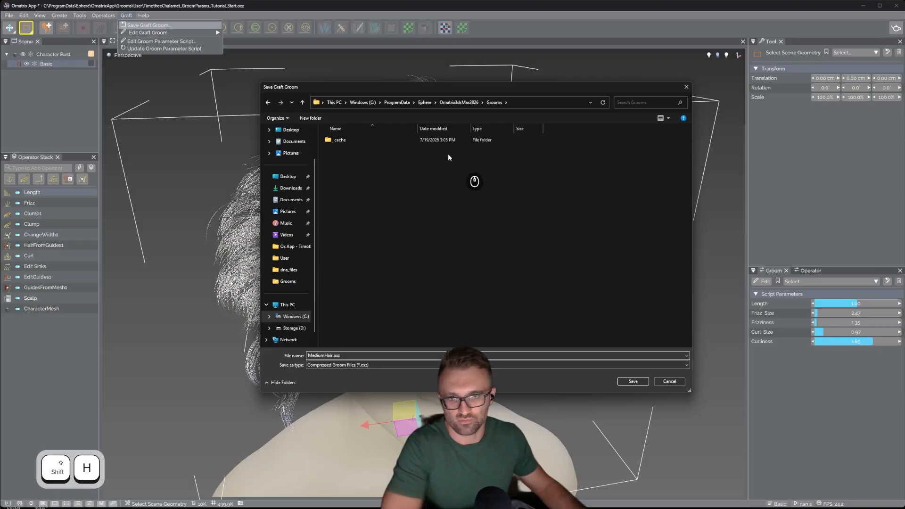
left_click(627, 380)
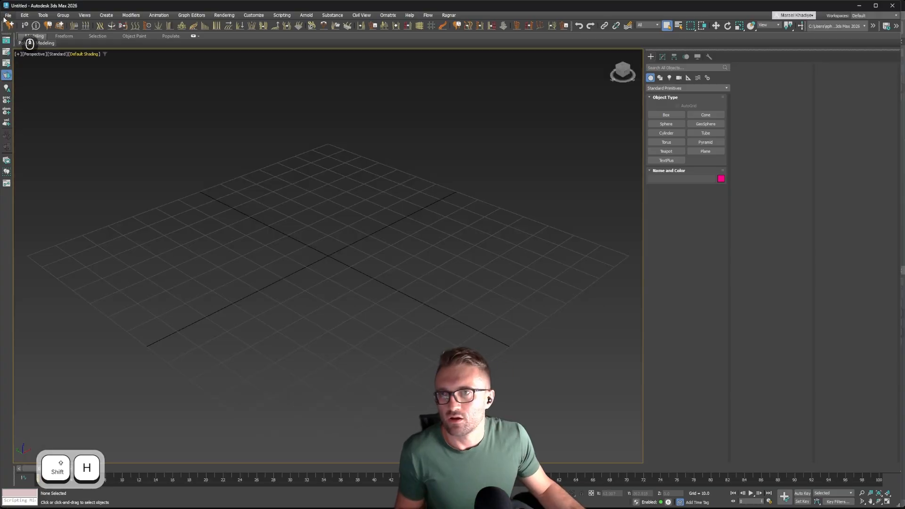
- In 3ds Max, fetch the held scene and select the bust mesh
key("ctrl+alt+f")
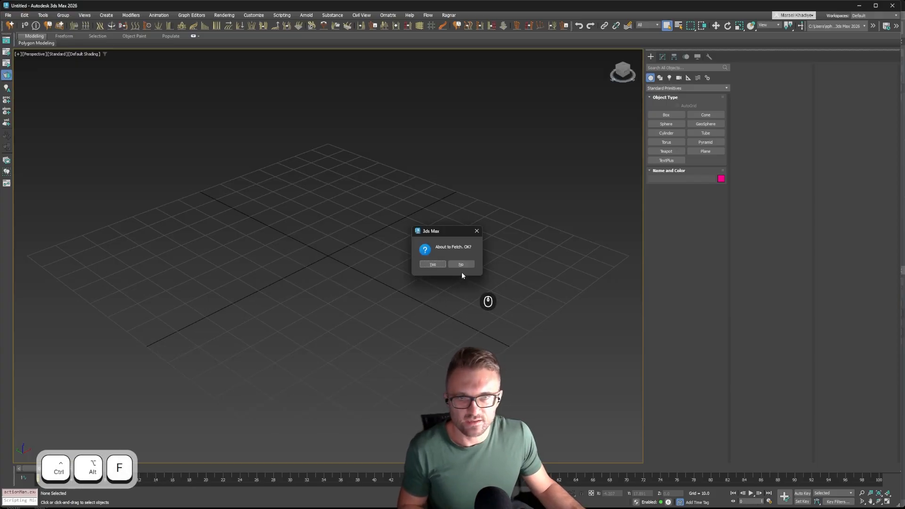
left_click(436, 265)
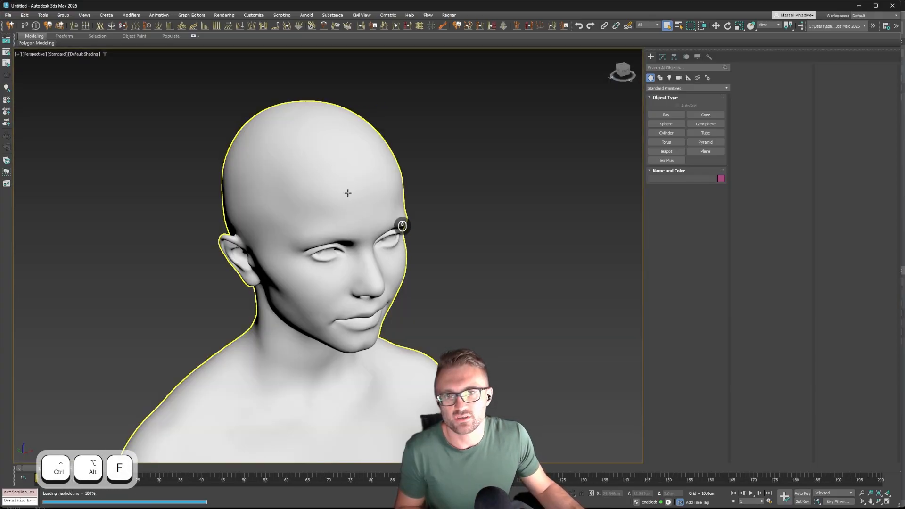
left_click(373, 188)
middle_click_drag(373, 188, 81, 57, "alt")
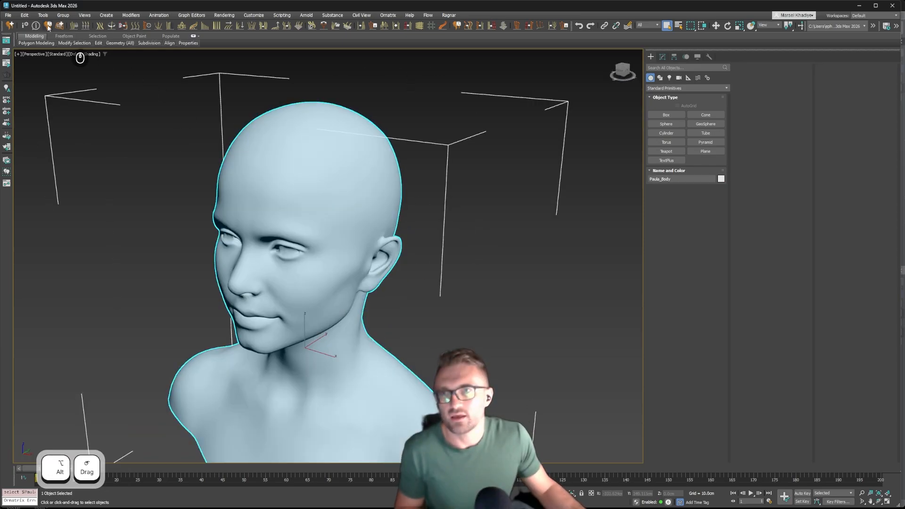
- Select Paula_Body_Groom under Paula_Body in the Scene Explorer and pick the MediumHair scalp groom in its Ox Groom settings
left_click(25, 16)
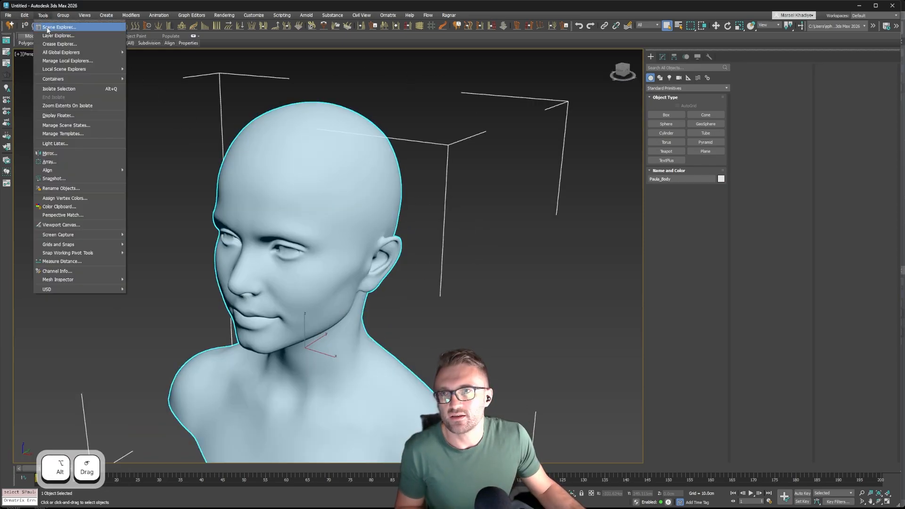
left_click(56, 27)
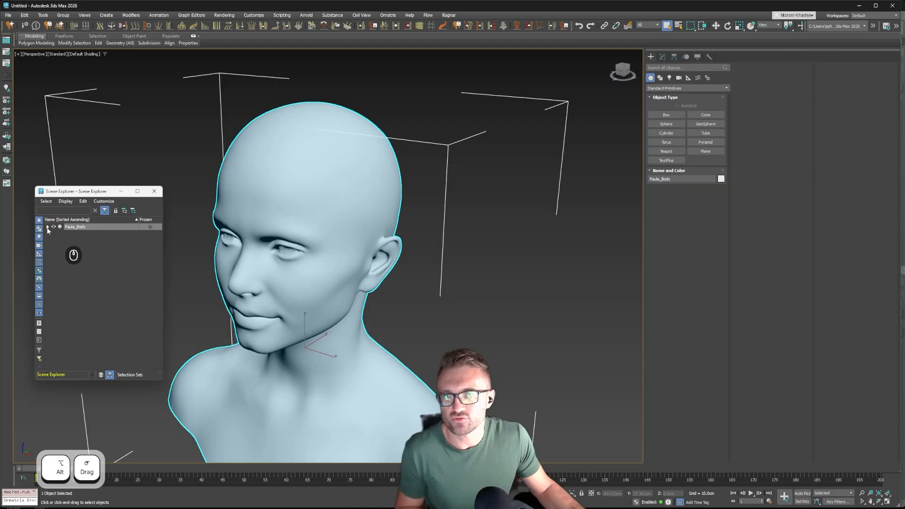
left_click(47, 227)
left_click(83, 233)
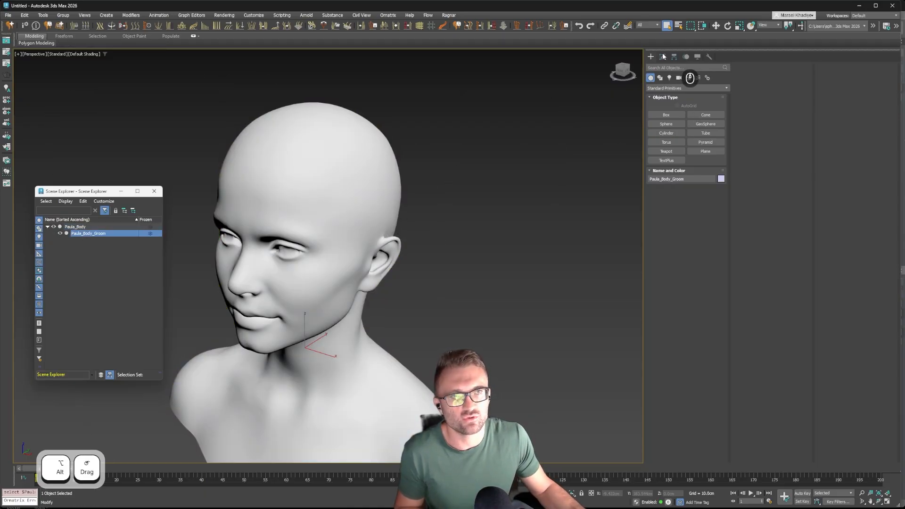
left_click(663, 57)
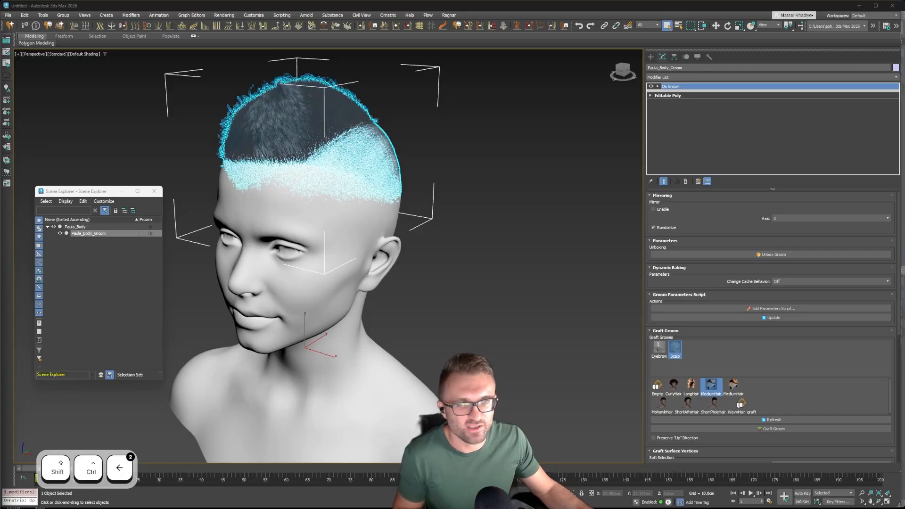
left_click(710, 387)
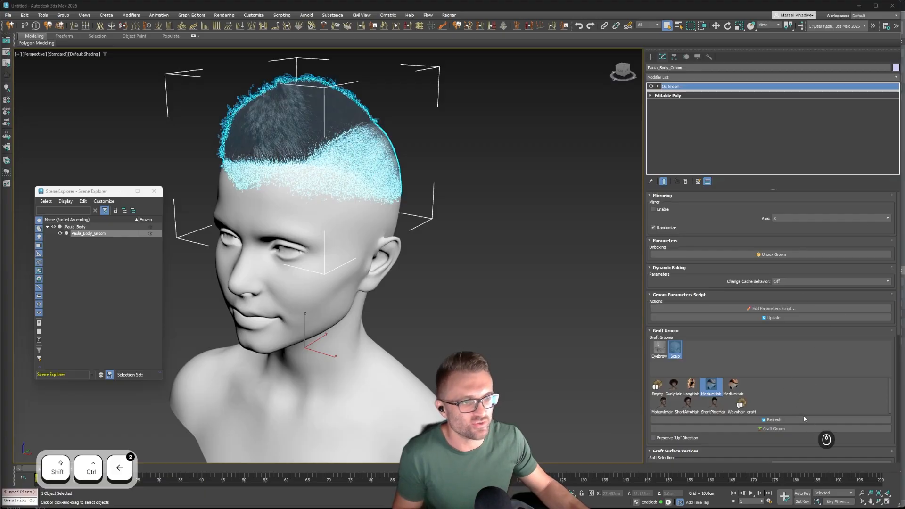
- Rename the saved MediumHair.oxz file in the Grooms folder to Chalamee.oxz and move the file window out of the way
left_click_drag(904, 115, 595, 86)
left_click(550, 332)
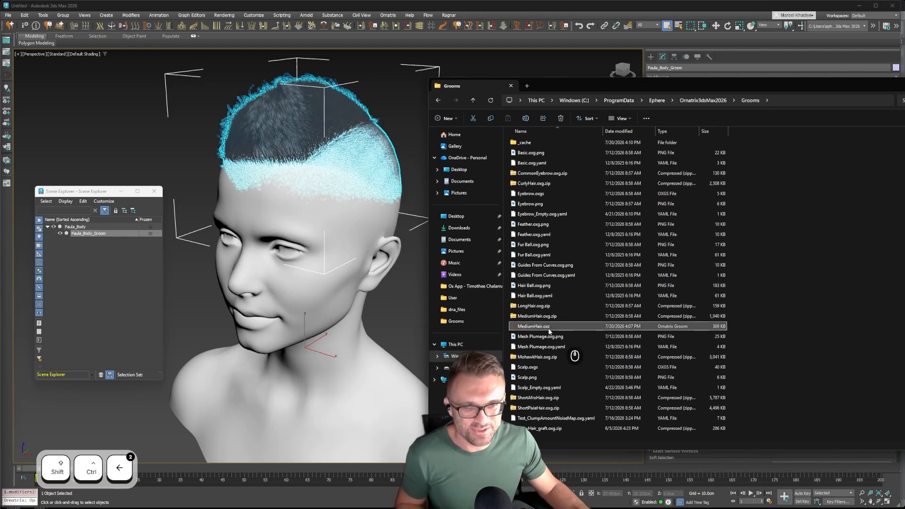
left_click(550, 330)
type("C")
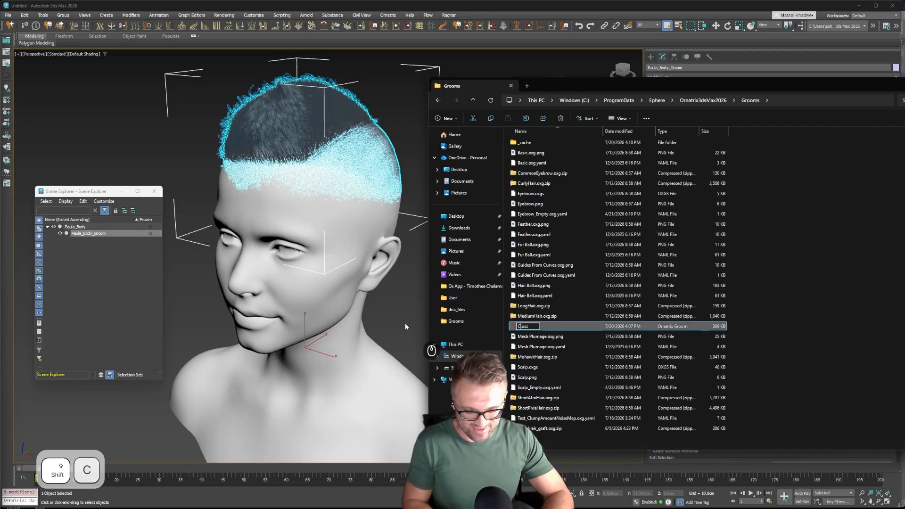
type("halamee")
left_click(843, 239)
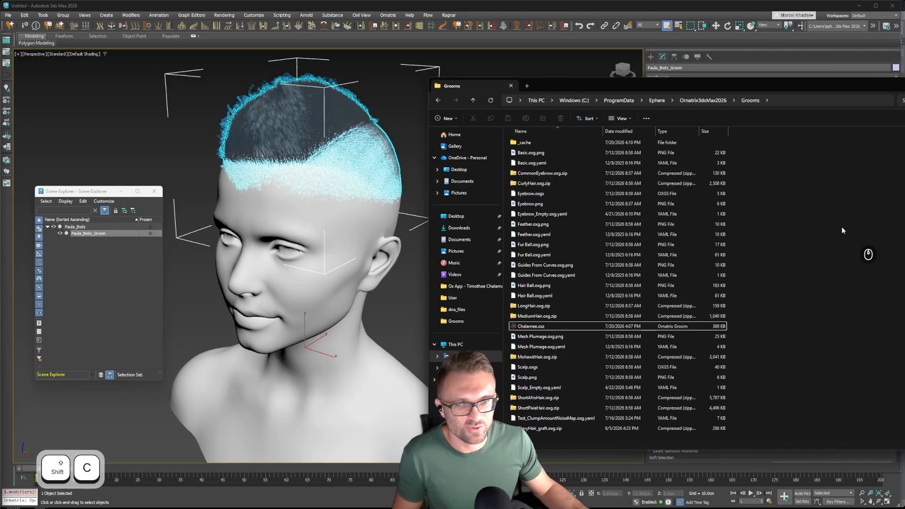
left_click_drag(637, 86, 904, 94)
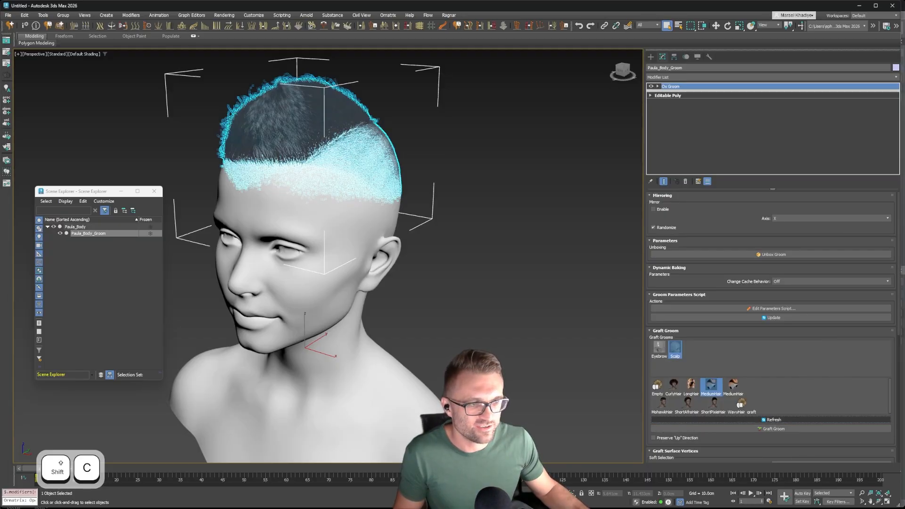
- Refresh the list of graft grooms and apply the Chalamee groom to the head
left_click(773, 420)
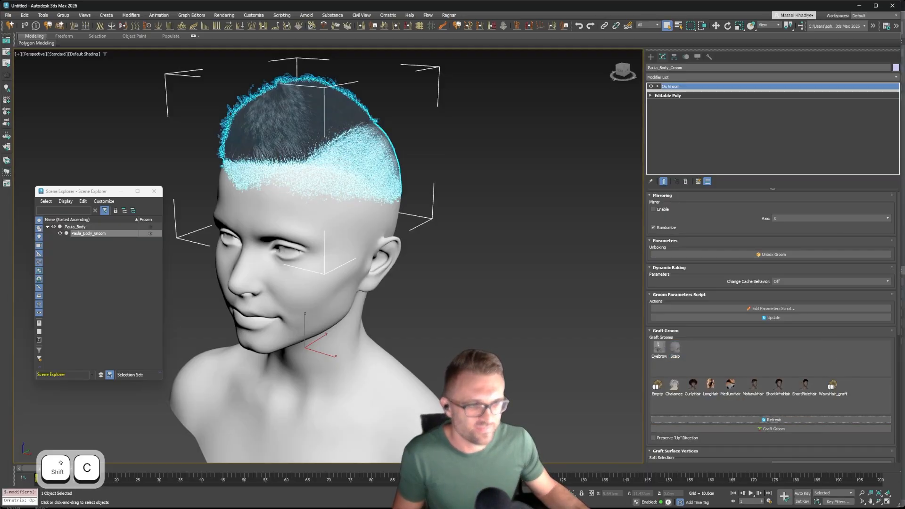
left_click(676, 392)
middle_click_drag(374, 281, 444, 289, "alt")
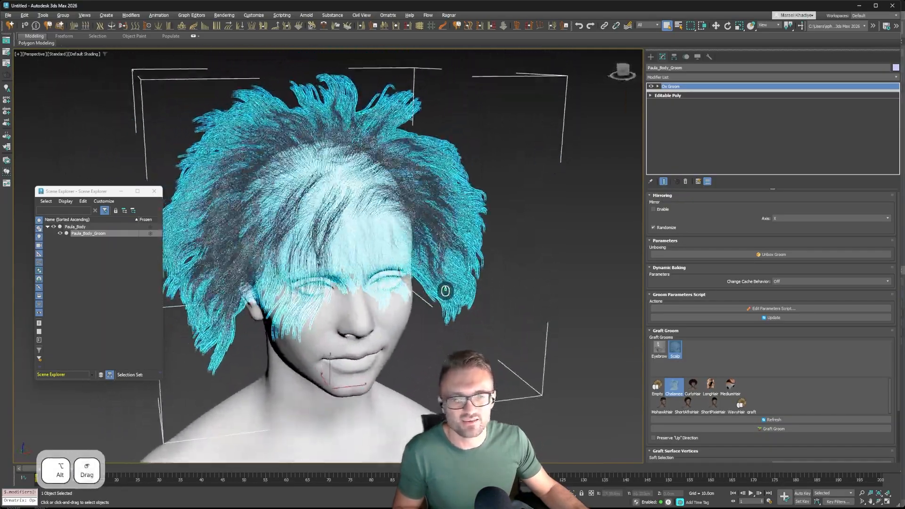
- Test the Length, Frizz Size and Frizziness graph parameters on the grafted hair and restore their values
scroll(752, 283, "down", 3)
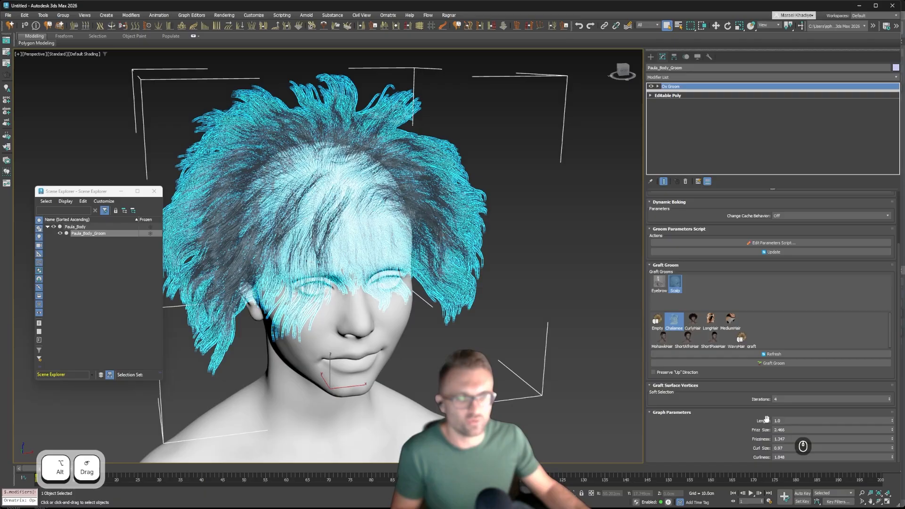
left_click_drag(893, 423, 885, 447)
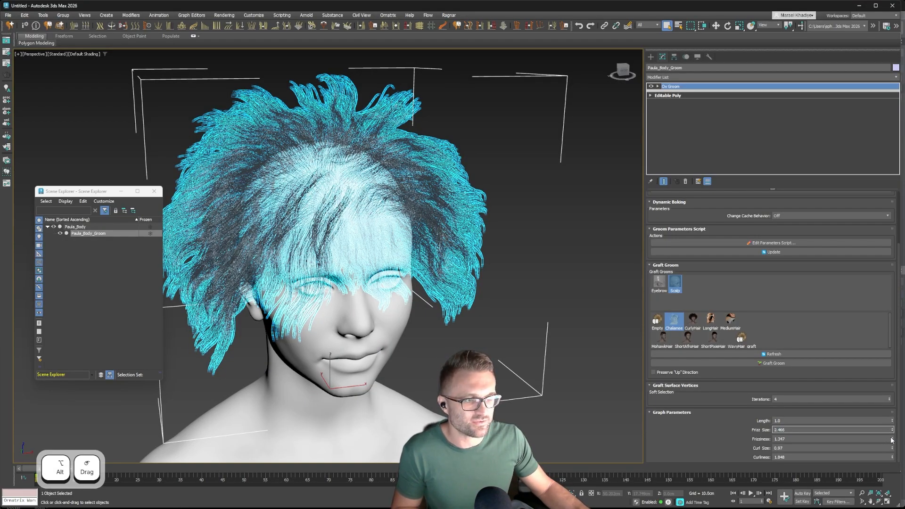
mouse_move(892, 439)
left_mouse_down()
mouse_move(893, 423)
mouse_move(891, 441)
left_mouse_up()
right_click(890, 442)
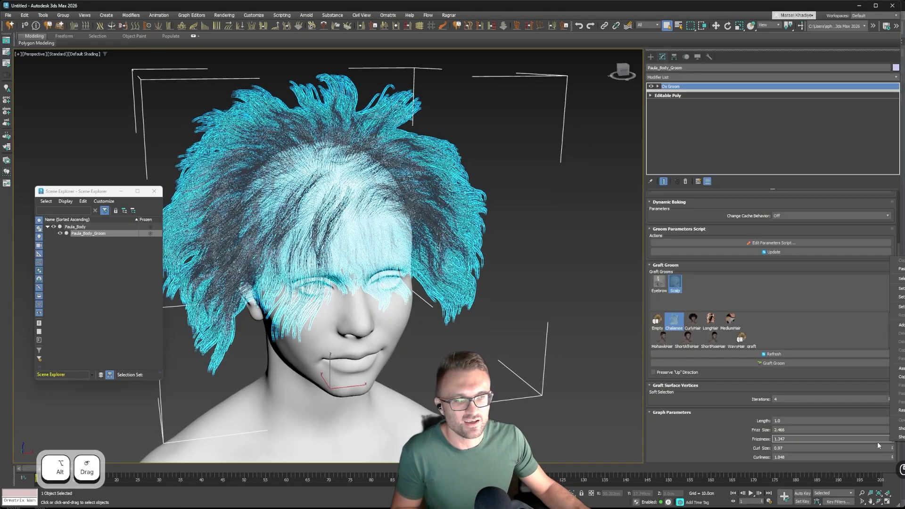
left_click(707, 433)
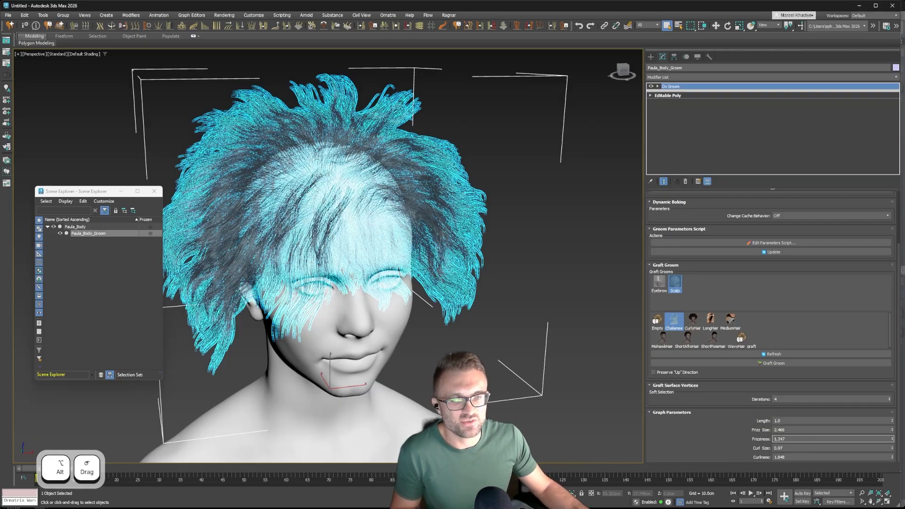
- Switch to Ornatrix App and auto-generate a Random Seed parameter for all operators in the groom parameters, accepting the change
mouse_move(738, 507)
left_click(776, 481)
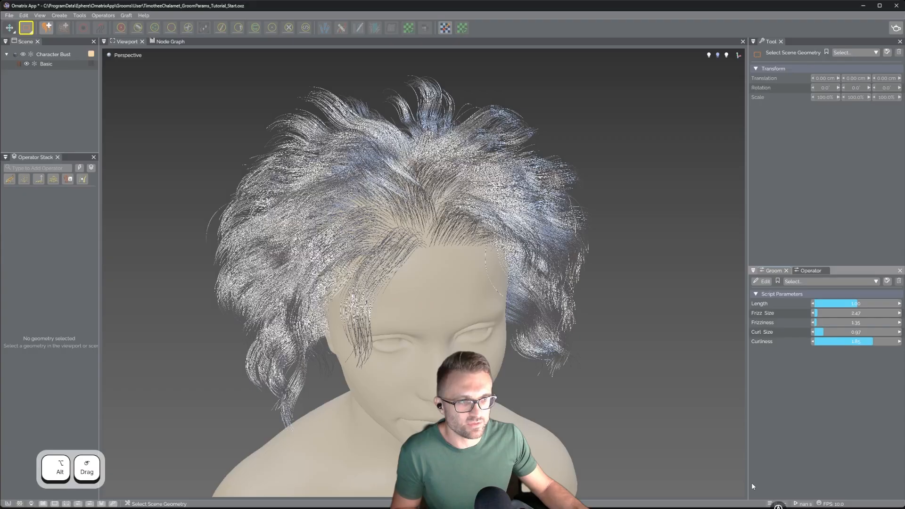
left_click(764, 284)
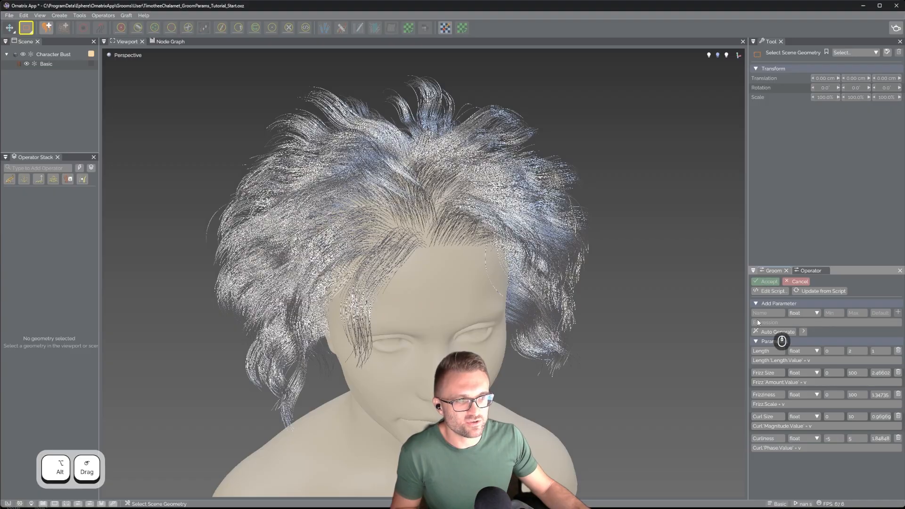
left_click(803, 332)
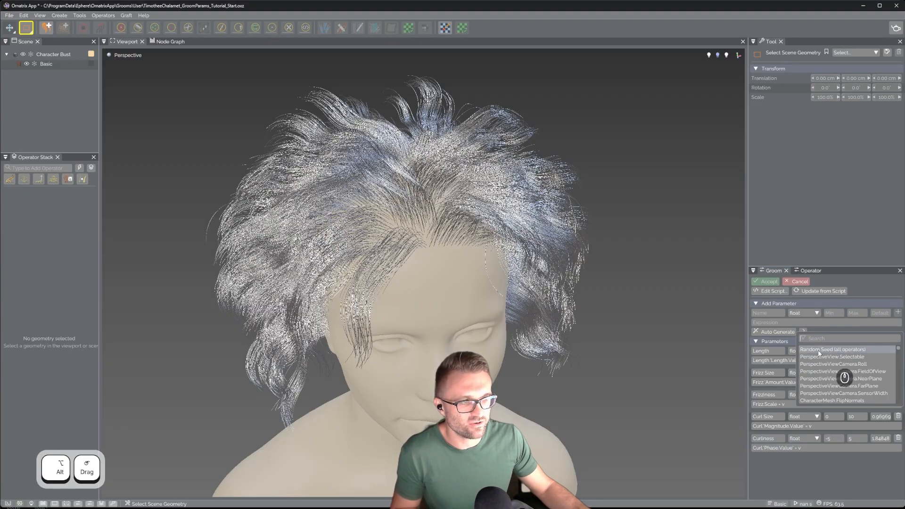
left_click(839, 350)
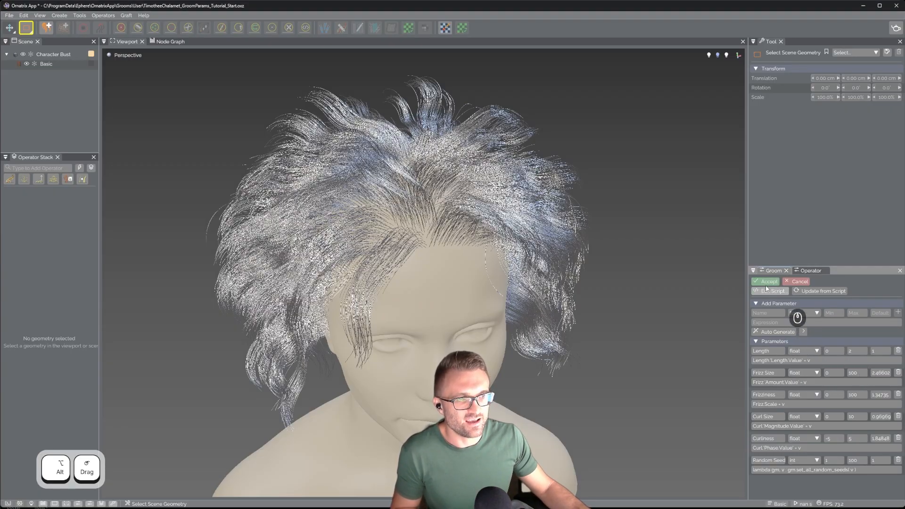
left_click(765, 281)
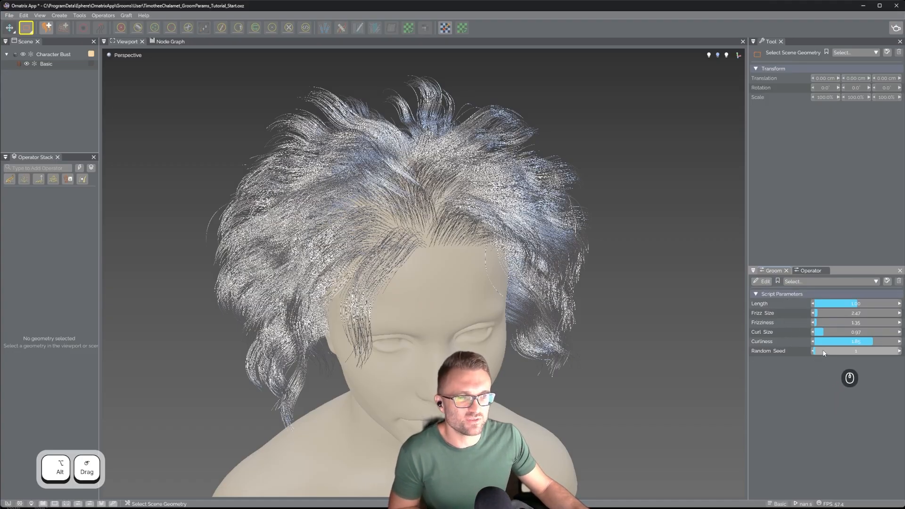
- Vary the Random Seed parameter, trying values such as 6, to test different random arrangements of the hair
left_click_drag(819, 353, 820, 353)
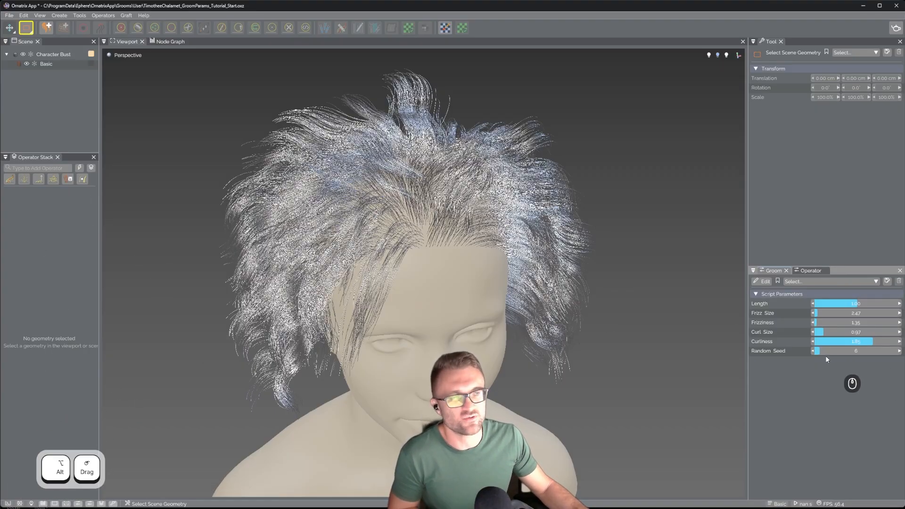
mouse_move(819, 353)
left_mouse_down()
mouse_move(828, 352)
mouse_move(819, 356)
left_mouse_up()
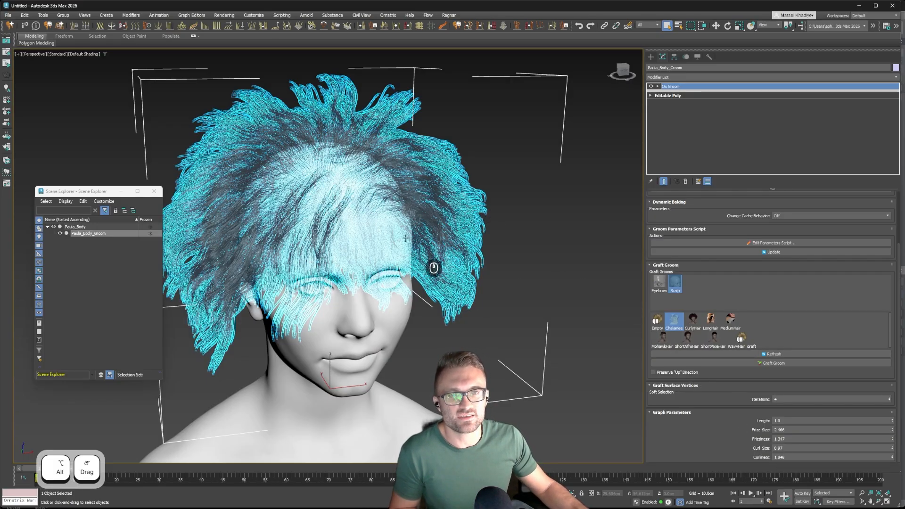
- Unbox the Ox Groom modifier on the head's hair into its individual operators
middle_click_drag(415, 222, 599, 134, "alt")
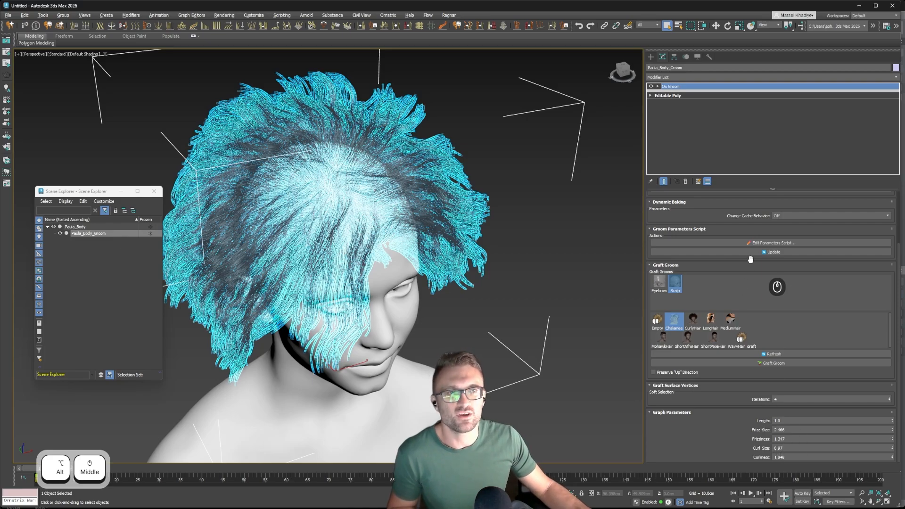
left_click(674, 86)
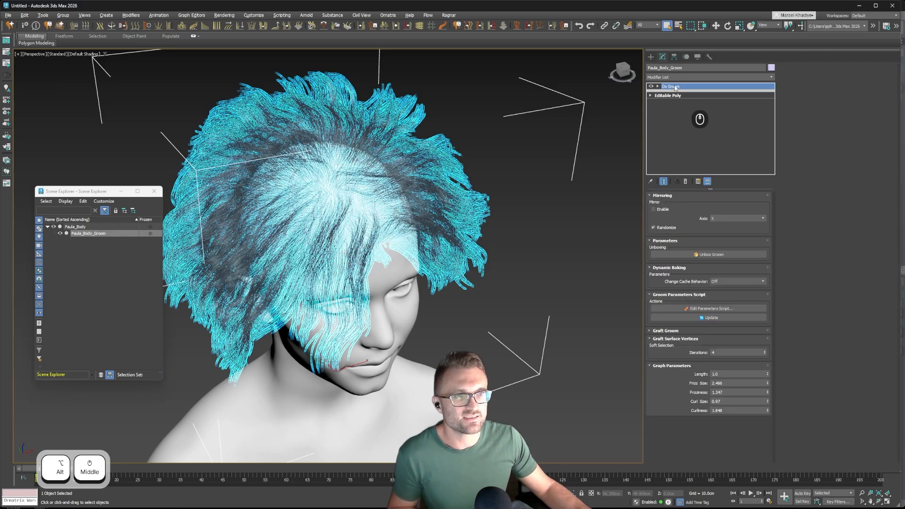
left_click(703, 255)
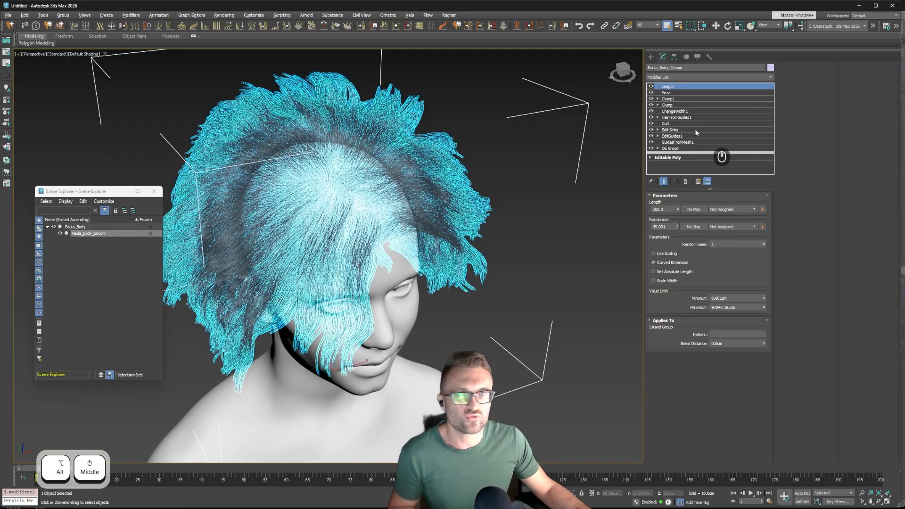
mouse_move(490, 196)
middle_mouse_down("alt")
mouse_move(432, 178)
mouse_move(432, 191)
mouse_move(503, 194)
middle_mouse_up("alt")
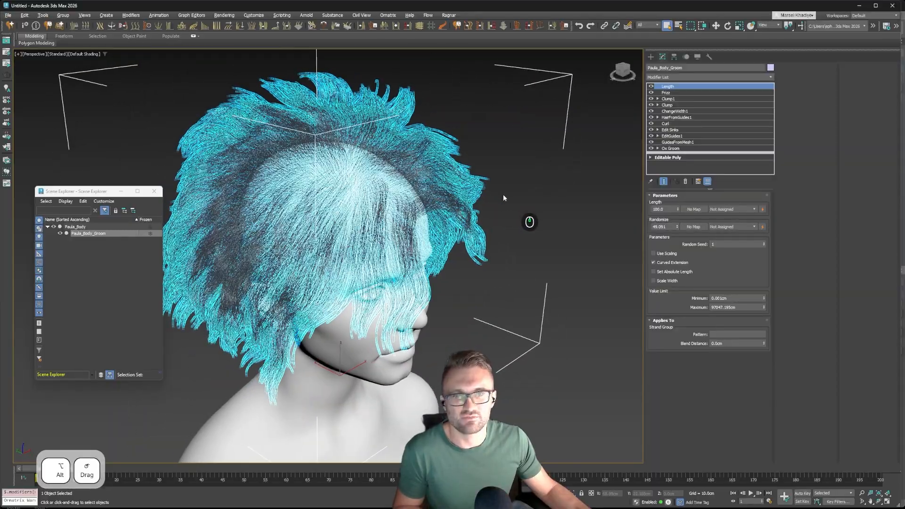
- Load the amount map of the Clump operator into a free Material Editor sample slot to inspect its bitmap, and dismiss the editor
left_click(675, 105)
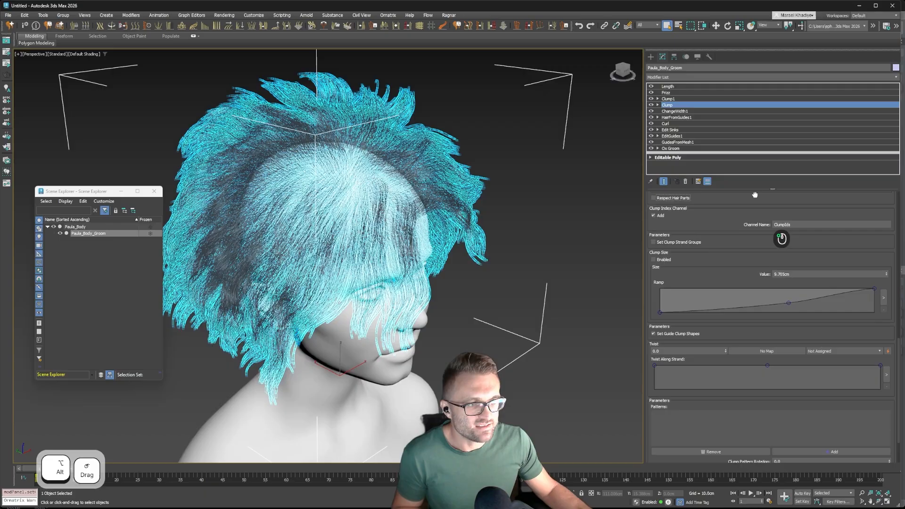
left_click_drag(752, 136, 722, 352)
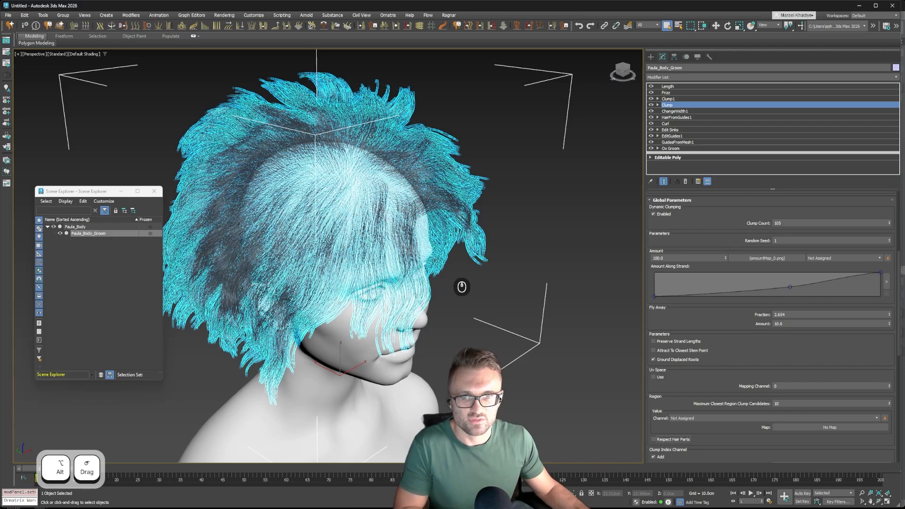
key("m")
left_click_drag(776, 259, 484, 166)
left_click(476, 295)
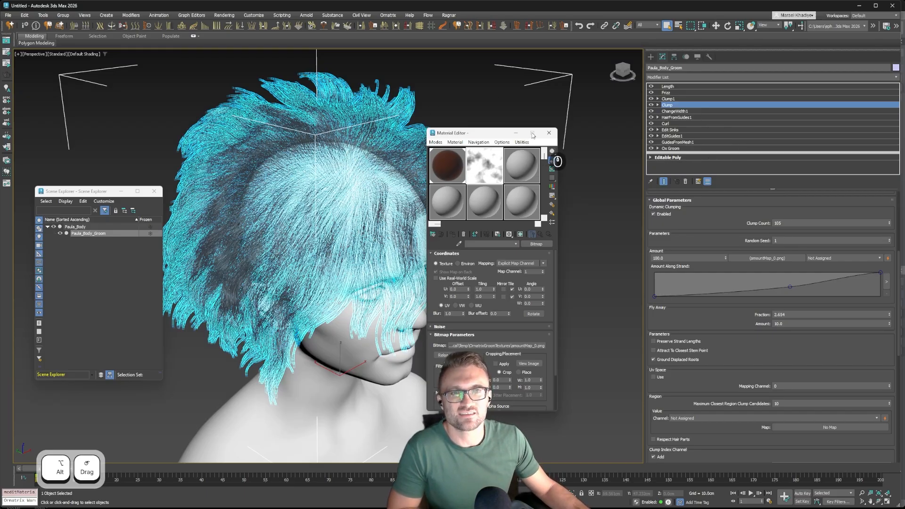
left_click(514, 131)
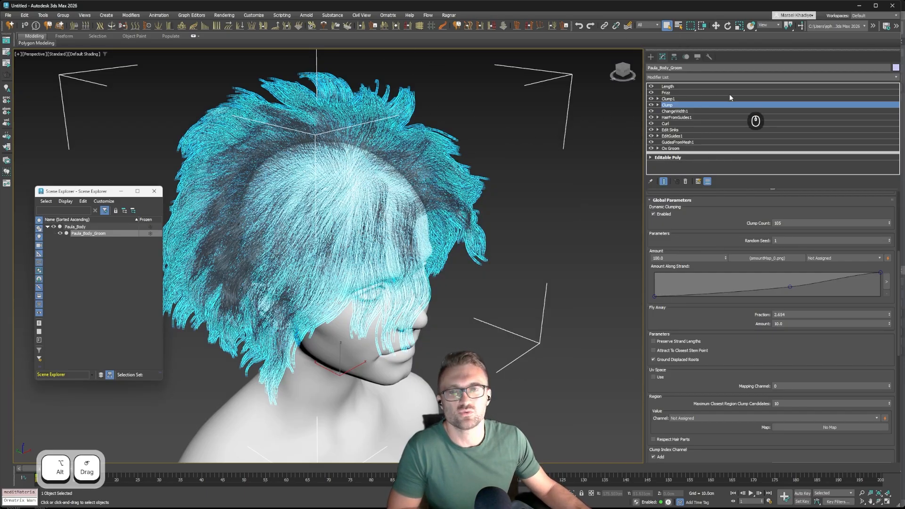